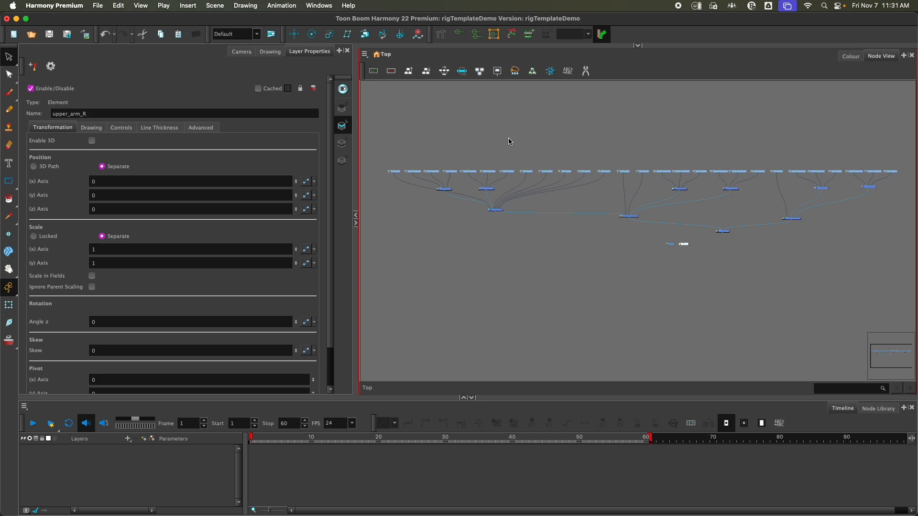
pyautogui.click(483, 315)
pyautogui.moveTo(373, 128); pyautogui.dragTo(909, 178)
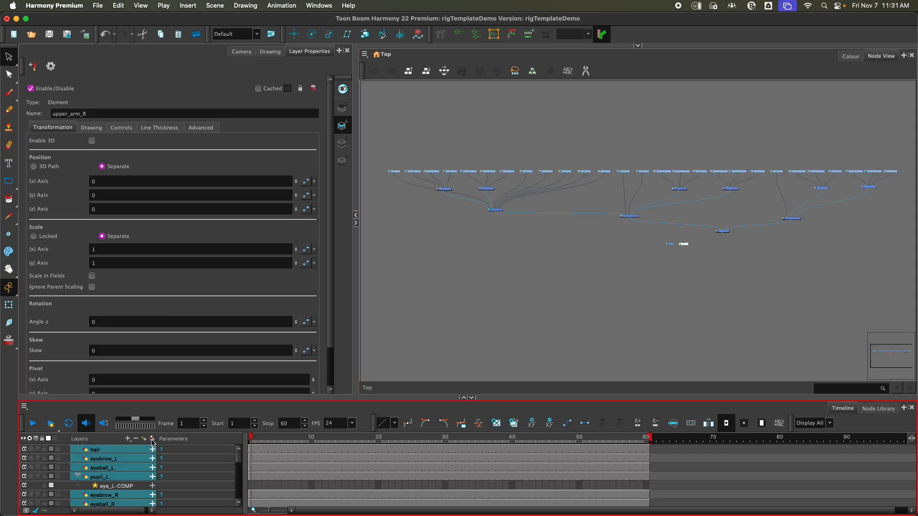
pyautogui.click(152, 438)
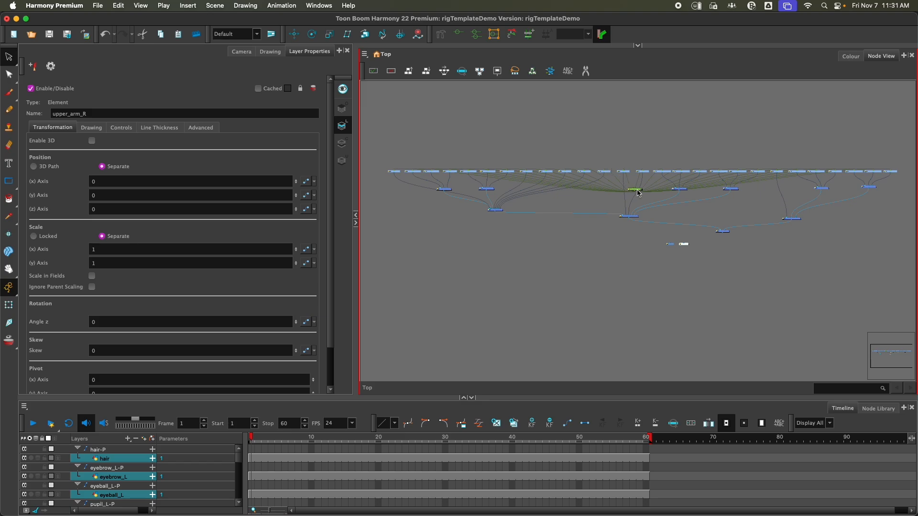
pyautogui.moveTo(637, 190); pyautogui.dragTo(634, 134)
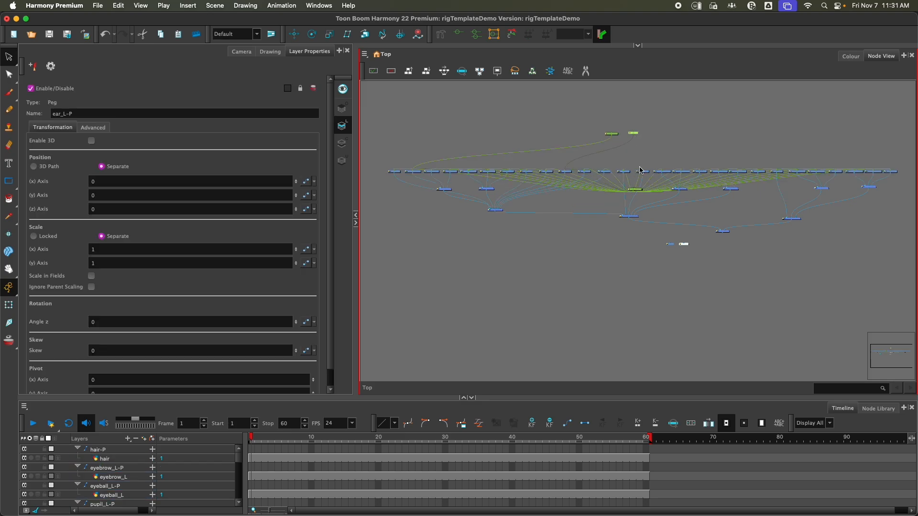
pyautogui.moveTo(640, 190); pyautogui.dragTo(671, 126)
pyautogui.press('super+z')
pyautogui.press('super+z')
pyautogui.press('super+z')
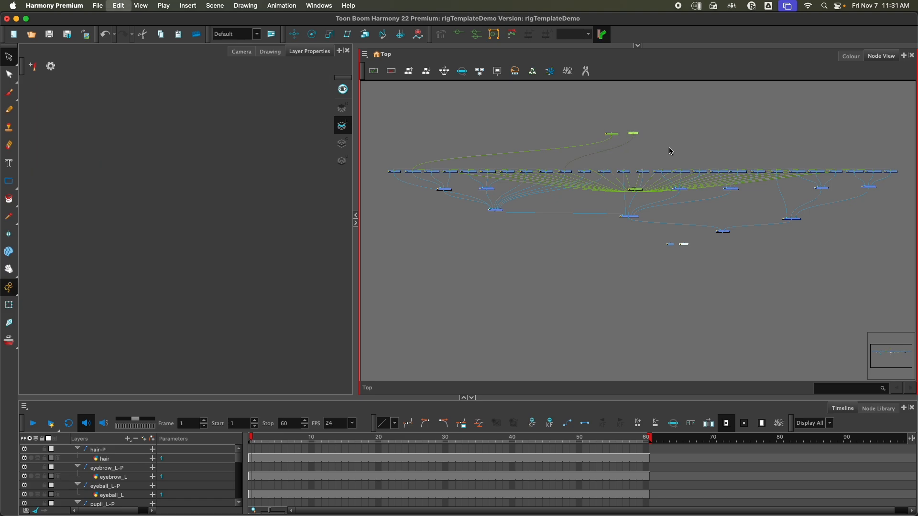
pyautogui.press('super+z')
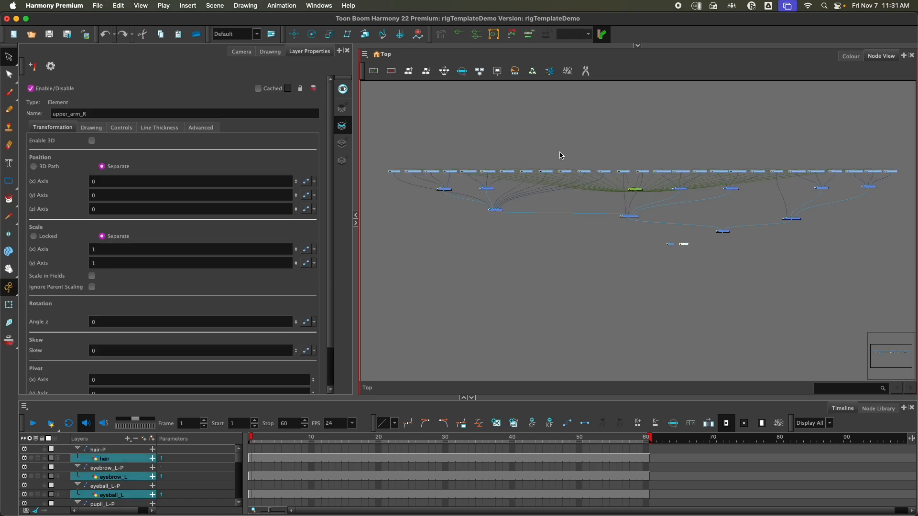
pyautogui.press('super+z')
# Select the whole row of drawing nodes and add an individual parent peg to each drawing
pyautogui.moveTo(380, 153)
pyautogui.mouseDown()
pyautogui.moveTo(915, 192)
pyautogui.moveTo(833, 178)
pyautogui.moveTo(844, 181)
pyautogui.mouseUp()
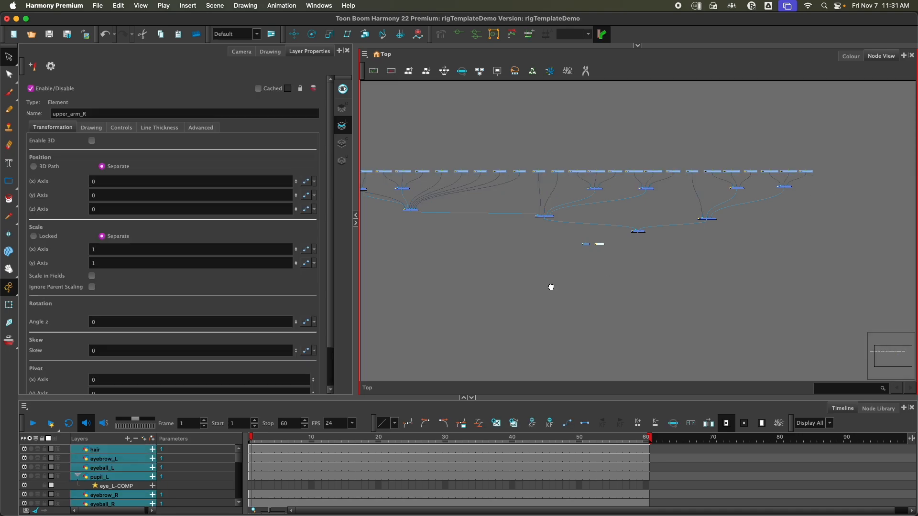
pyautogui.moveTo(538, 287); pyautogui.dragTo(611, 307)
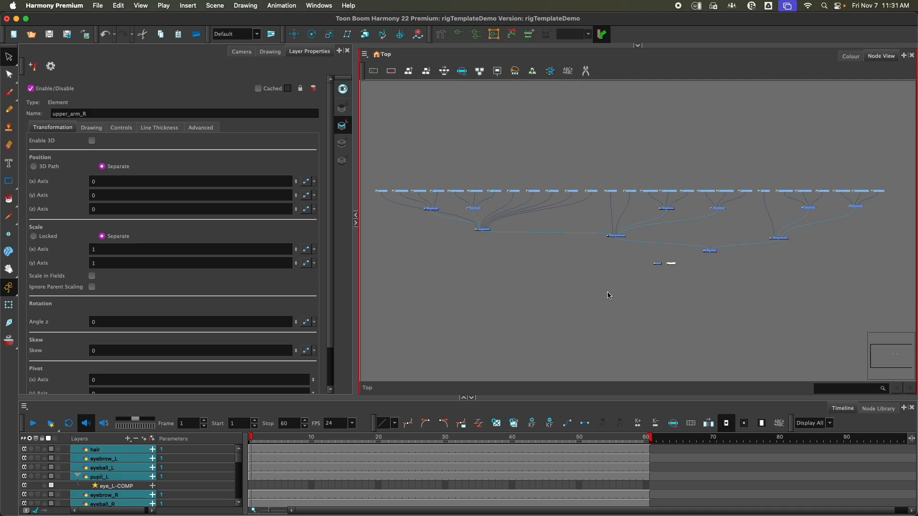
pyautogui.press('shift+super+p')
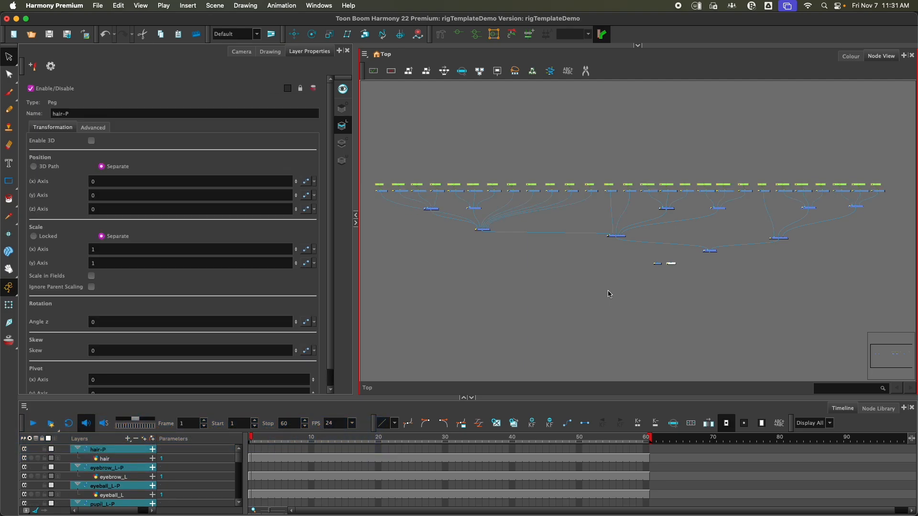
# Examine the pegs above all drawings, from the hair and face pieces through to the legs and feet
pyautogui.scroll(1, 510, 220)
pyautogui.scroll(2, 467, 204)
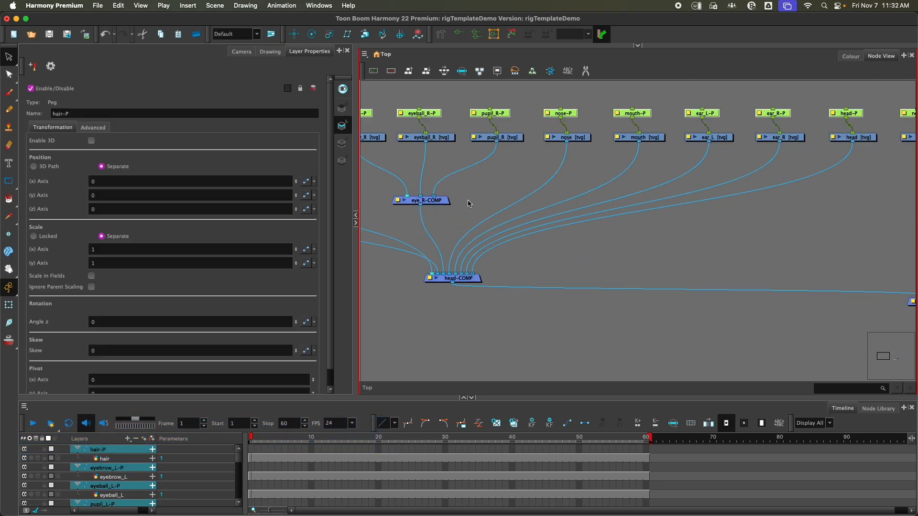
pyautogui.moveTo(506, 184); pyautogui.dragTo(759, 250)
pyautogui.moveTo(446, 237); pyautogui.dragTo(566, 253)
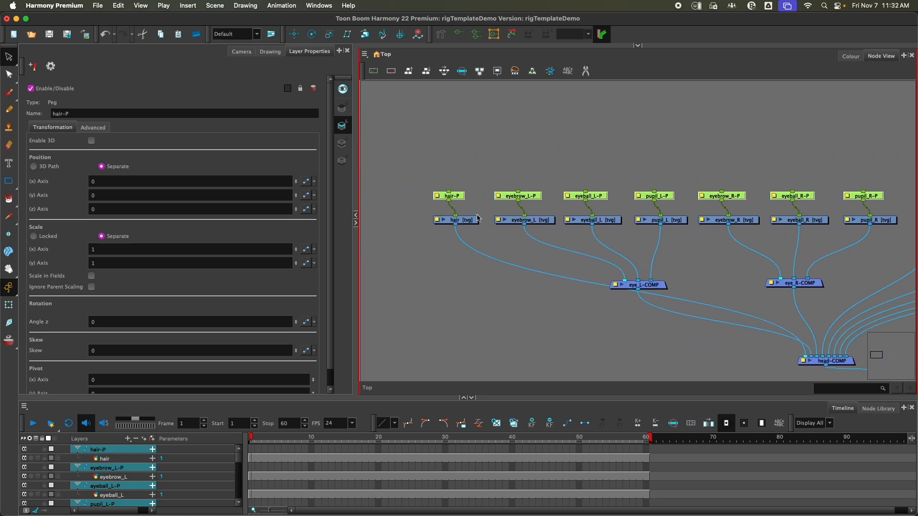
pyautogui.hscroll(5, 626, 210)
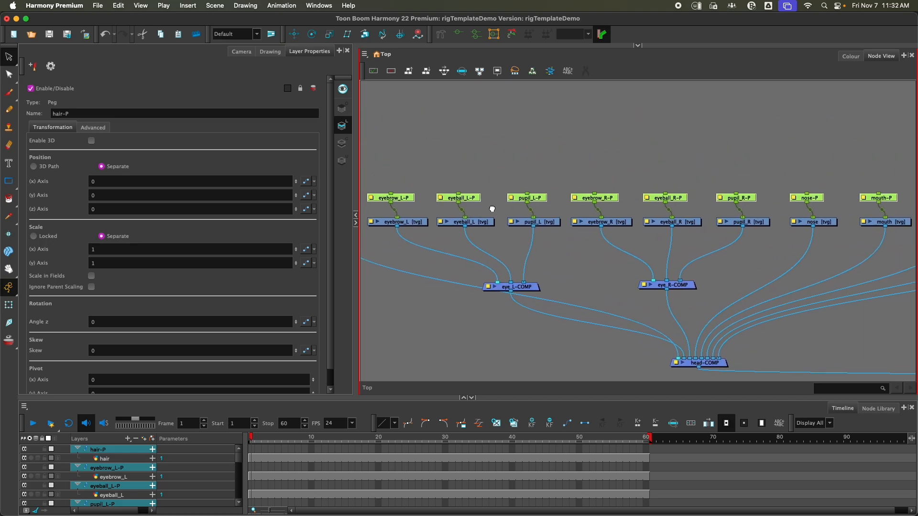
pyautogui.hscroll(10, 779, 228)
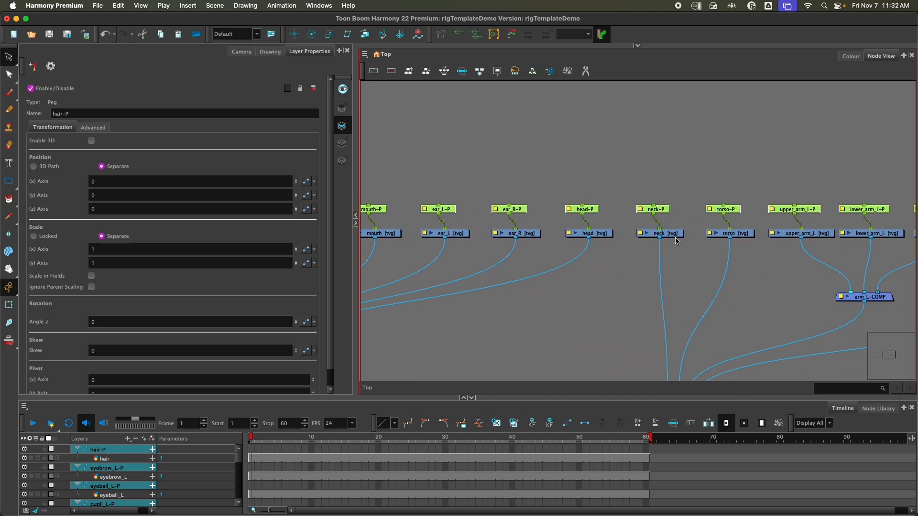
pyautogui.hscroll(10, 639, 251)
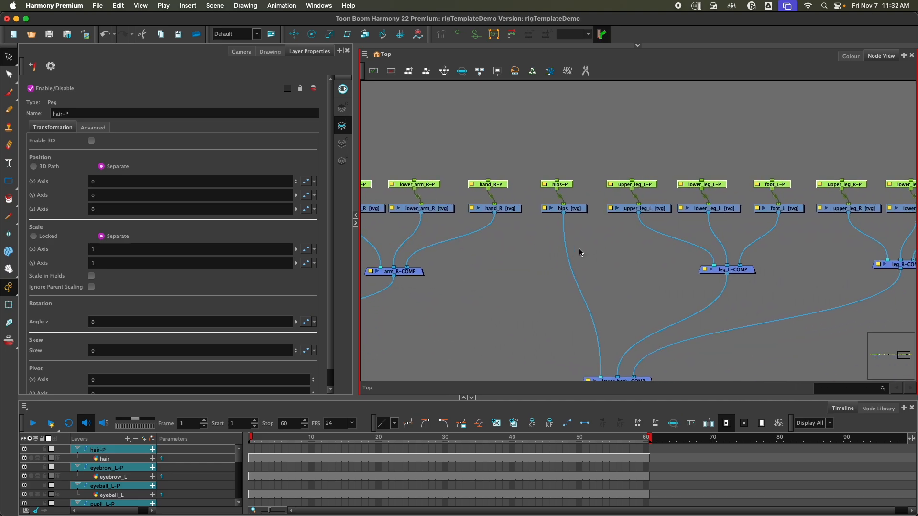
pyautogui.hscroll(4, 794, 247)
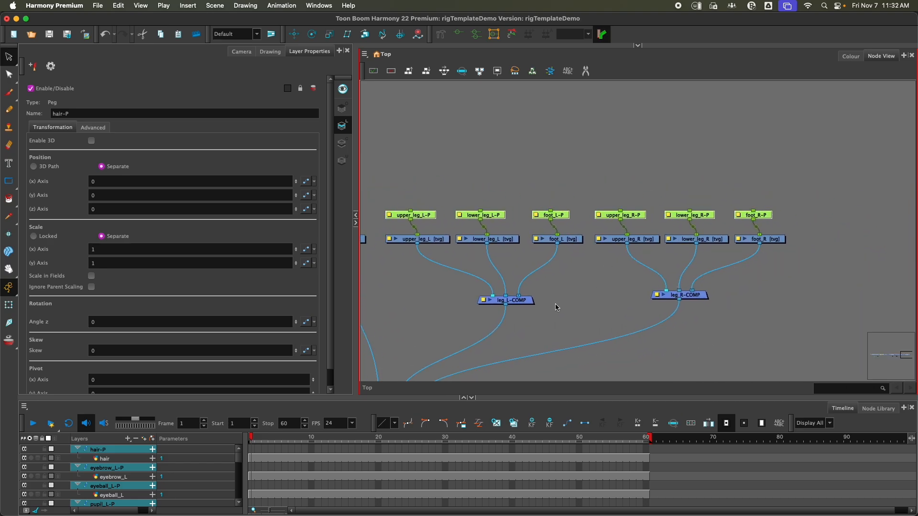
pyautogui.hscroll(-10, 494, 317)
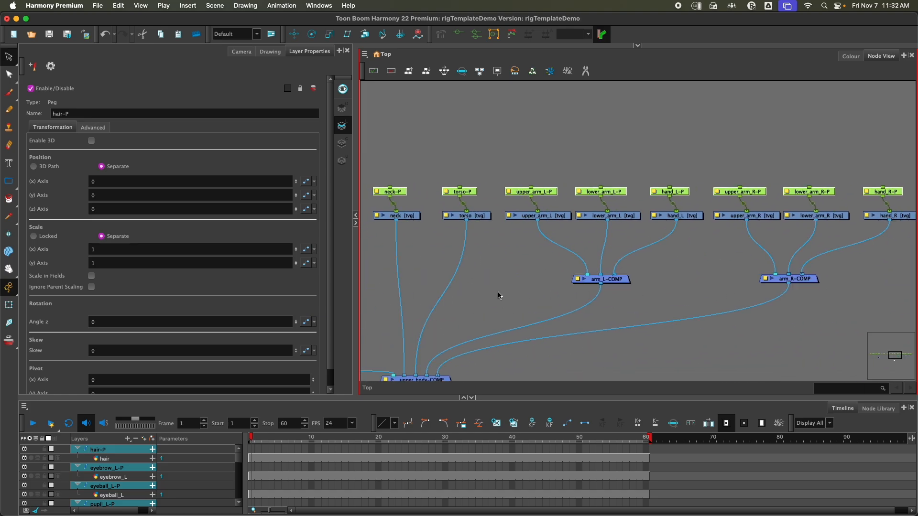
pyautogui.hscroll(-10, 539, 292)
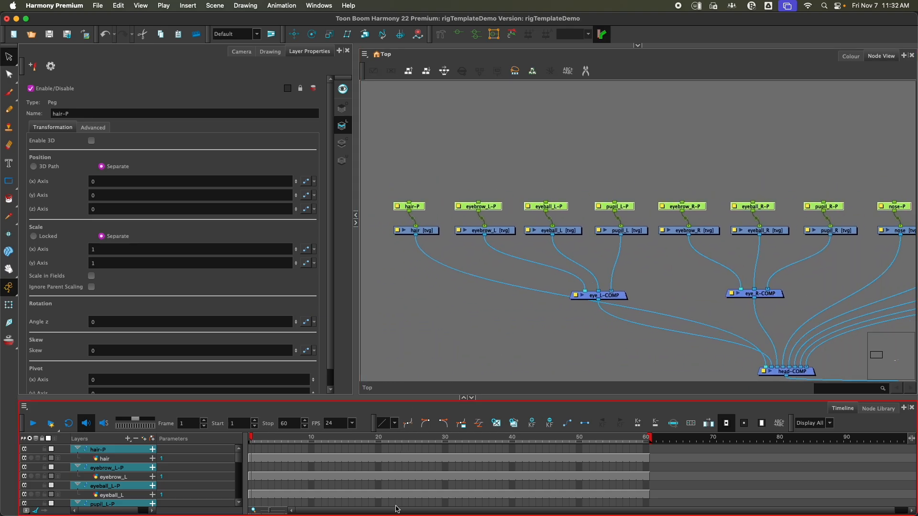
pyautogui.click(266, 500)
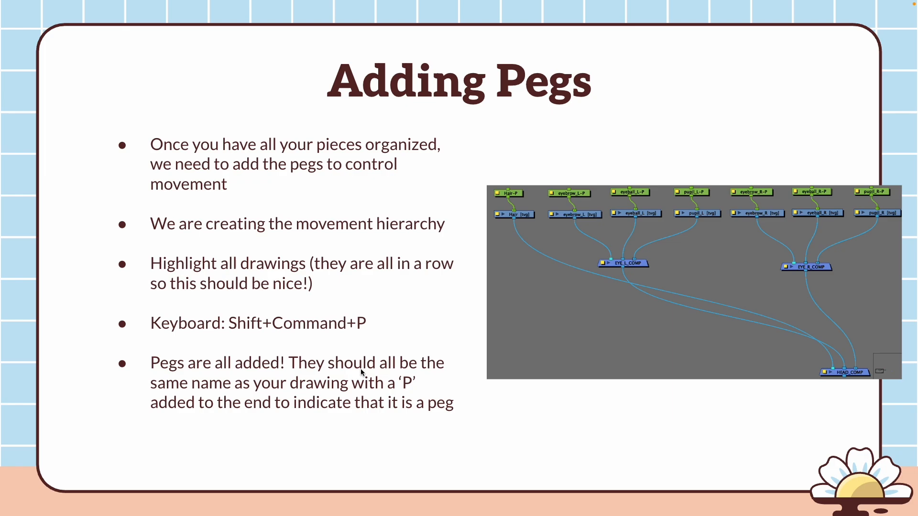
pyautogui.press('Right')
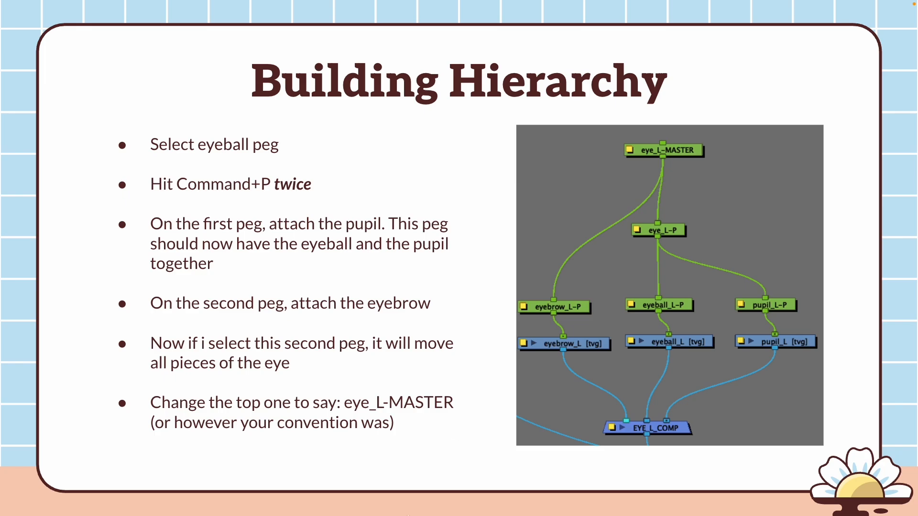
pyautogui.moveTo(411, 506)
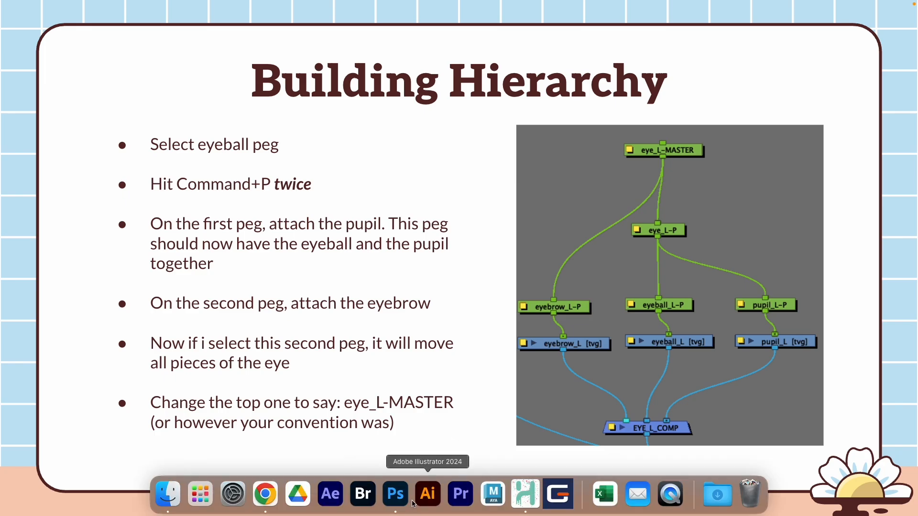
pyautogui.click(518, 503)
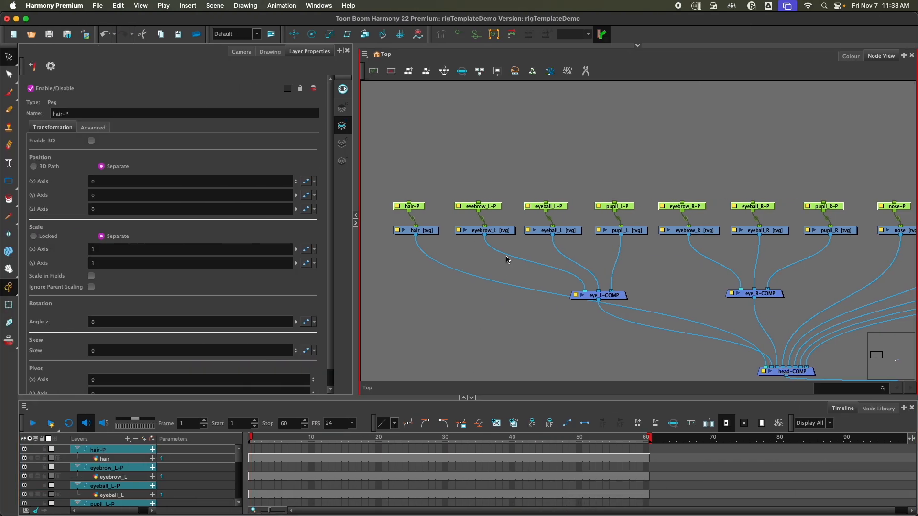
# Align the eyeball_L-P peg above its drawing and add two stacked parent pegs over it
pyautogui.click(540, 256)
pyautogui.scroll(1, 548, 255)
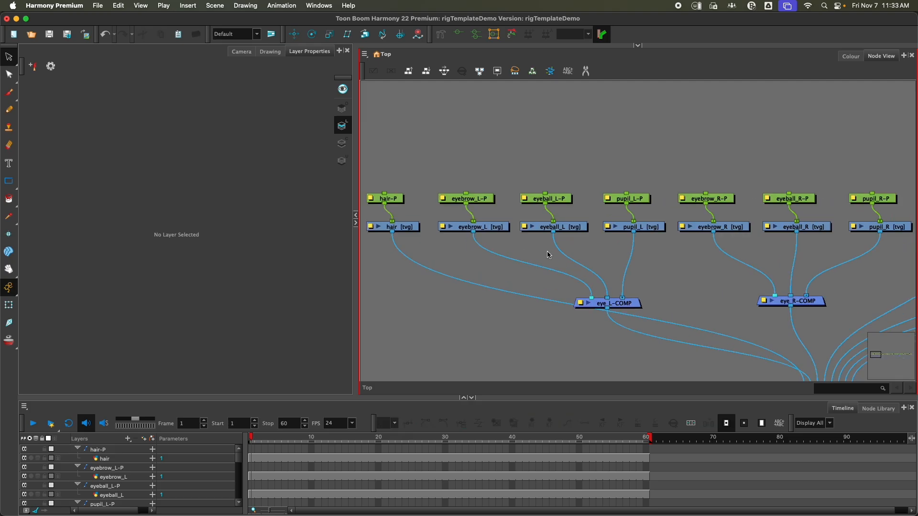
pyautogui.click(562, 203)
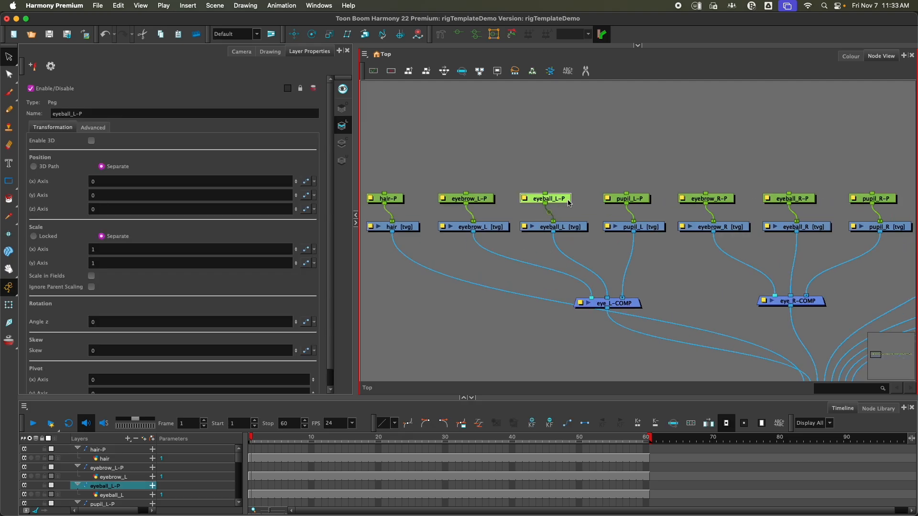
pyautogui.moveTo(565, 200); pyautogui.dragTo(573, 199)
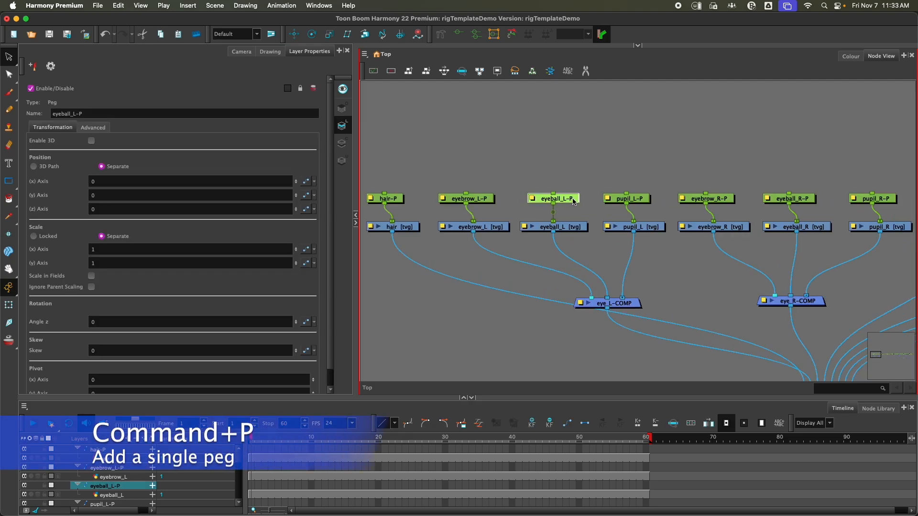
pyautogui.press('cmd+p')
pyautogui.press('cmd+p')
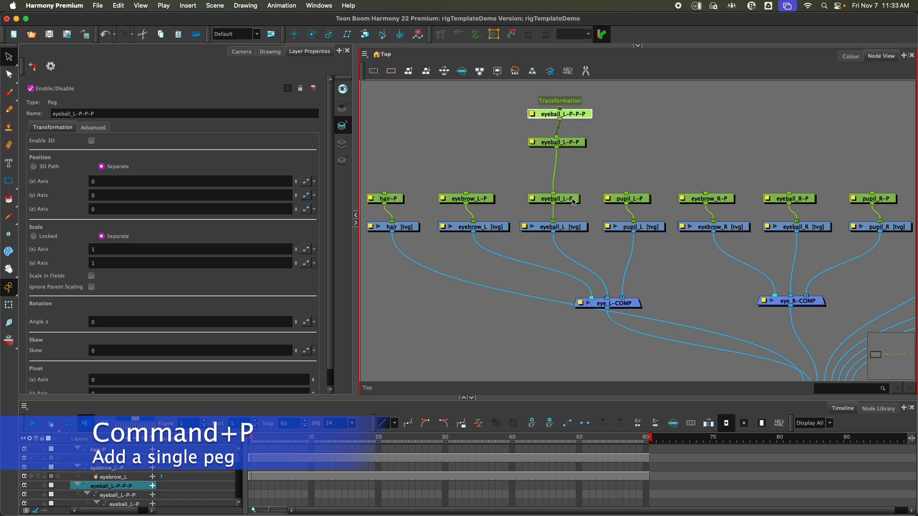
# Connect the first peg above eyeball_L-P to pupil_L-P as well and rename that parent peg eye_L-P
pyautogui.moveTo(629, 154); pyautogui.dragTo(601, 181)
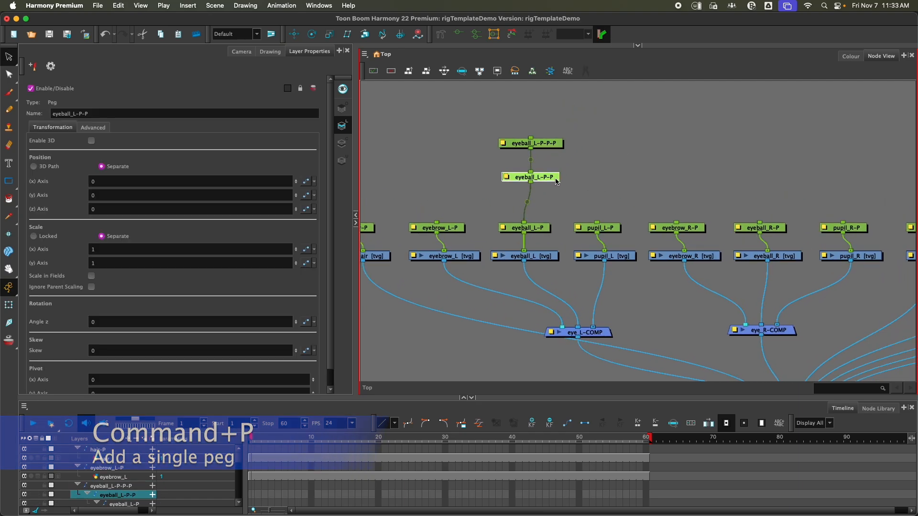
pyautogui.moveTo(531, 172); pyautogui.dragTo(597, 223)
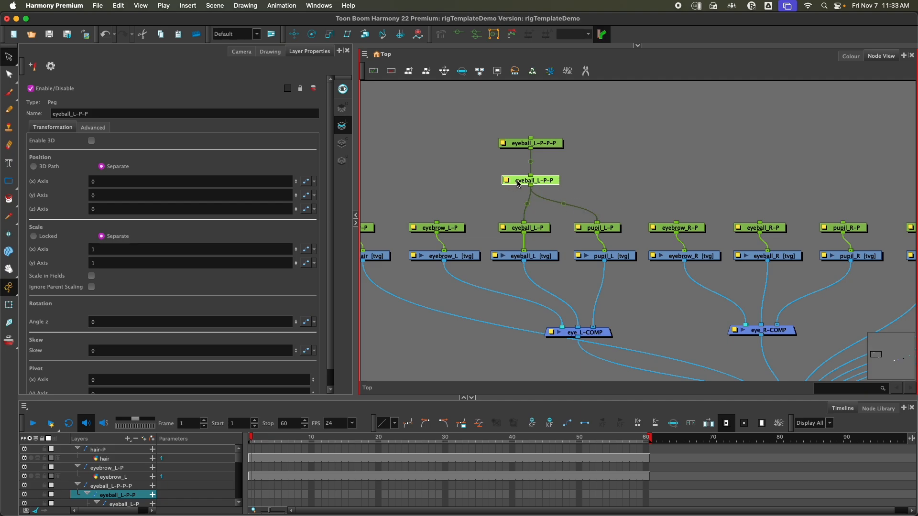
pyautogui.click(71, 114)
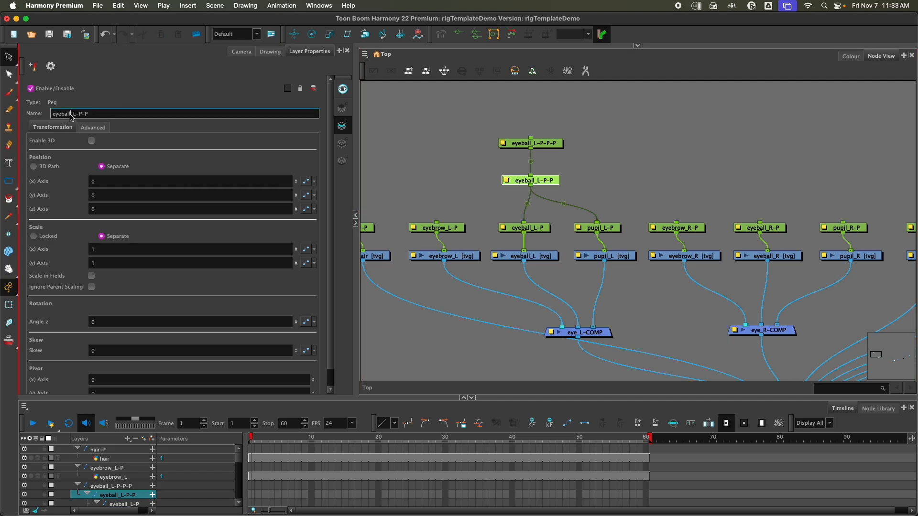
pyautogui.press('BackSpace')
pyautogui.press('BackSpace')
pyautogui.press('BackSpace')
pyautogui.press('BackSpace')
pyautogui.press('Return')
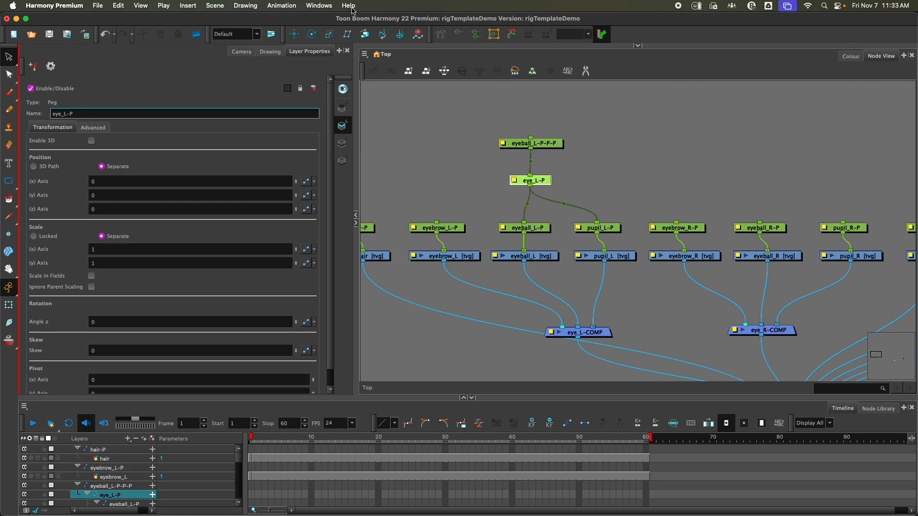
pyautogui.click(599, 172)
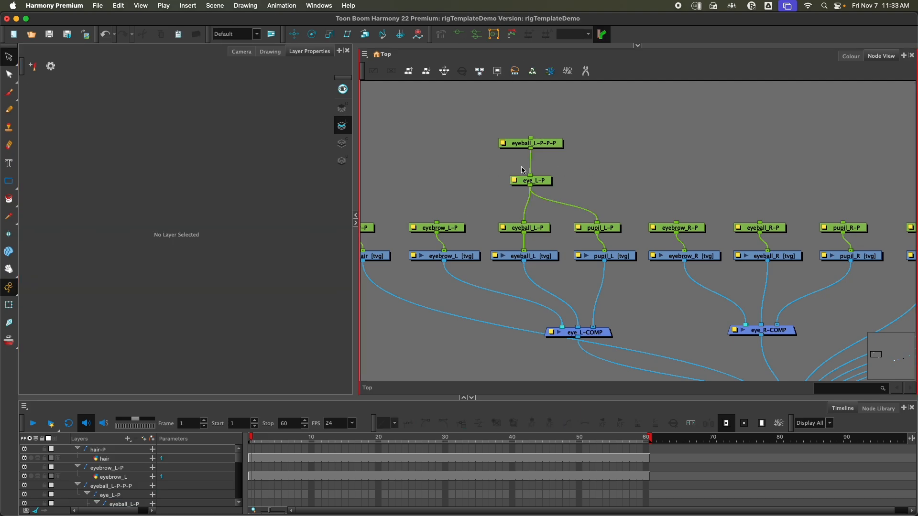
# Connect the topmost left-eye peg to eyebrow_L-P and shift eye_L-P slightly aside, toward the pupil peg
pyautogui.moveTo(530, 149); pyautogui.dragTo(437, 225)
pyautogui.click(540, 180)
pyautogui.moveTo(540, 180); pyautogui.dragTo(554, 180)
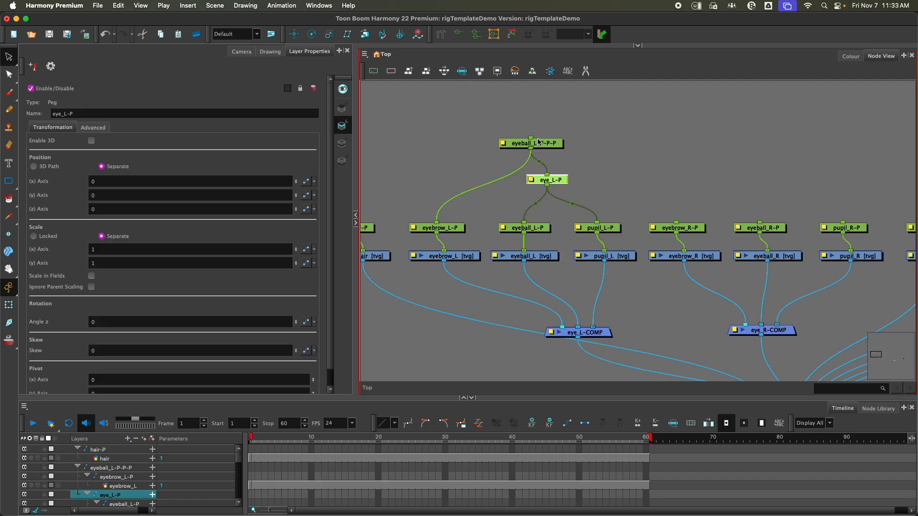
# Rename the topmost left-eye peg eye_L-MASTER and nudge it slightly upward in the node network
pyautogui.click(538, 142)
pyautogui.click(71, 115)
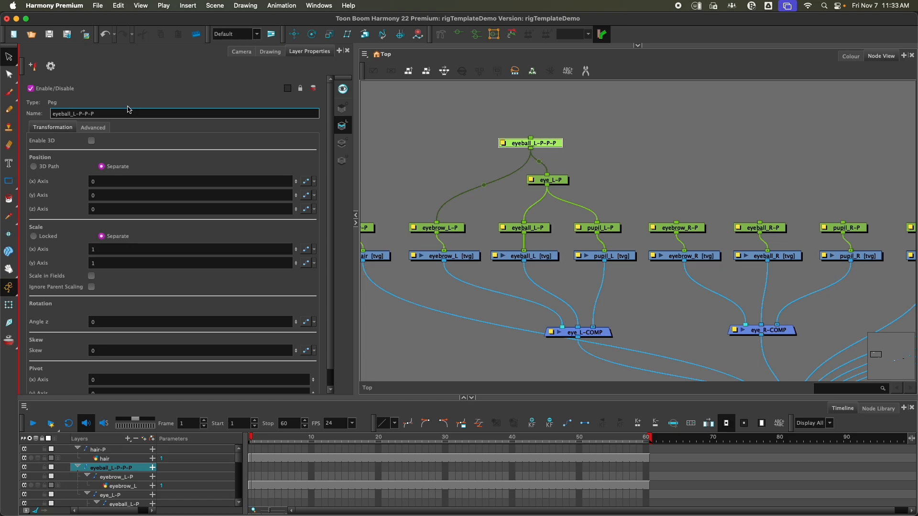
pyautogui.press('BackSpace')
pyautogui.press('BackSpace')
pyautogui.press('BackSpace')
pyautogui.press('BackSpace')
pyautogui.click(681, 128)
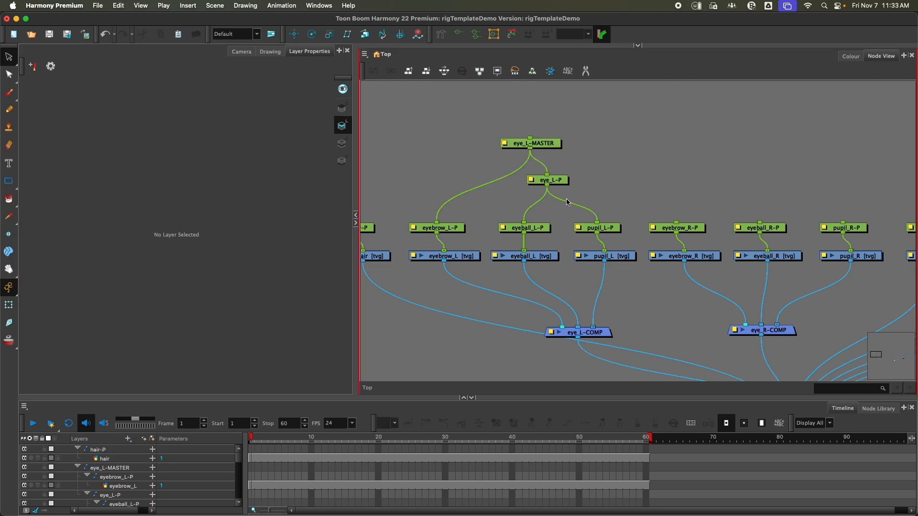
pyautogui.click(548, 146)
pyautogui.moveTo(557, 146)
pyautogui.mouseDown()
pyautogui.moveTo(550, 138)
pyautogui.moveTo(555, 144)
pyautogui.mouseUp()
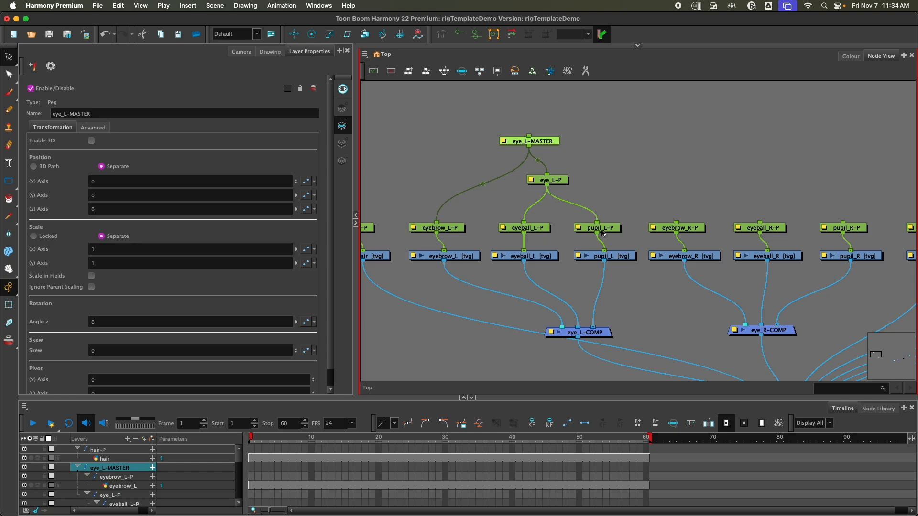
pyautogui.click(656, 189)
# Stack two parent pegs above eyeball_R-P, connecting the lower one to pupil_R-P and the upper one to eyebrow_R-P
pyautogui.hscroll(5, 650, 197)
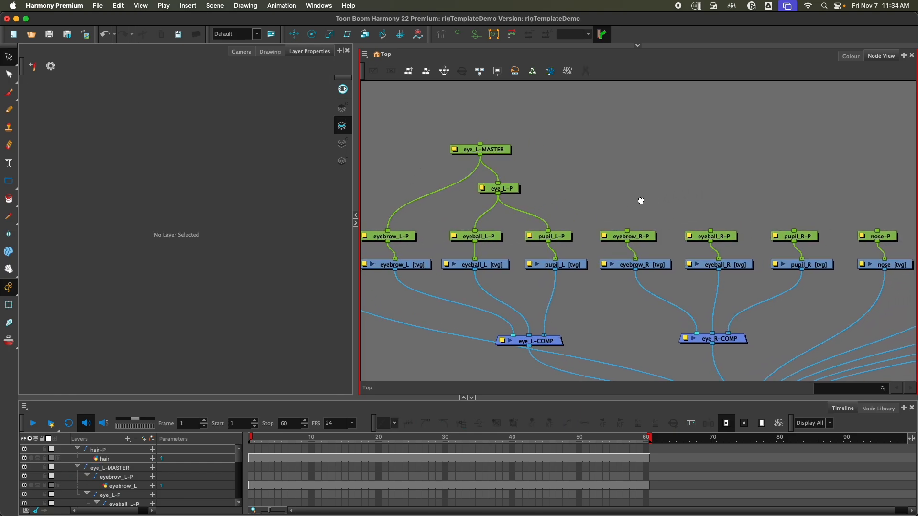
pyautogui.click(703, 245)
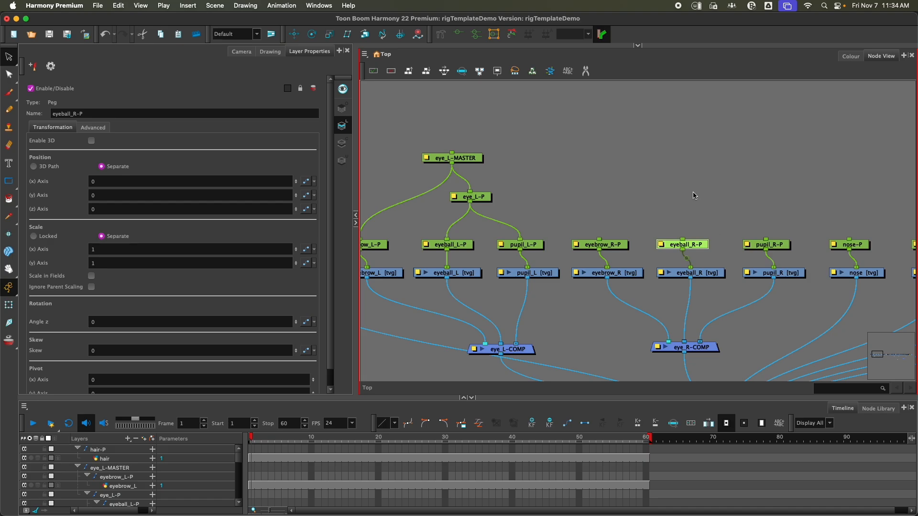
pyautogui.press('super+shift+p')
pyautogui.press('super+shift+p')
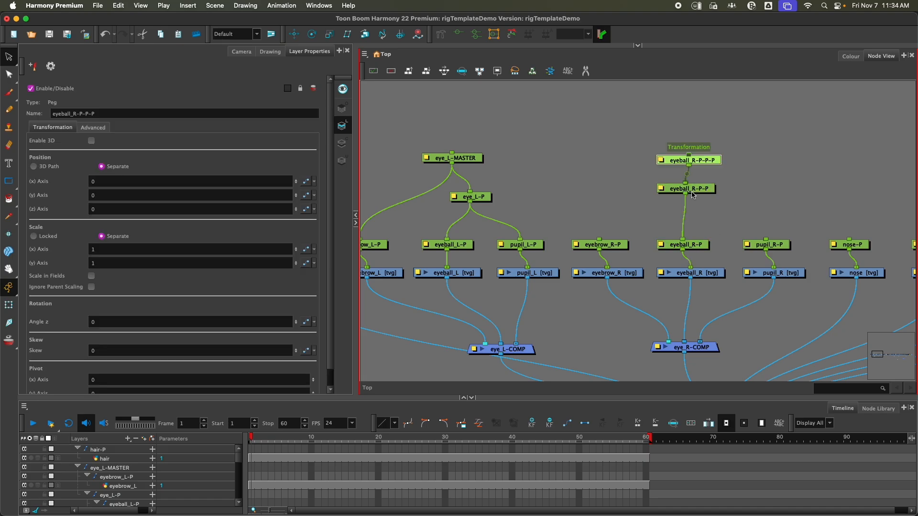
pyautogui.moveTo(686, 195); pyautogui.dragTo(765, 239)
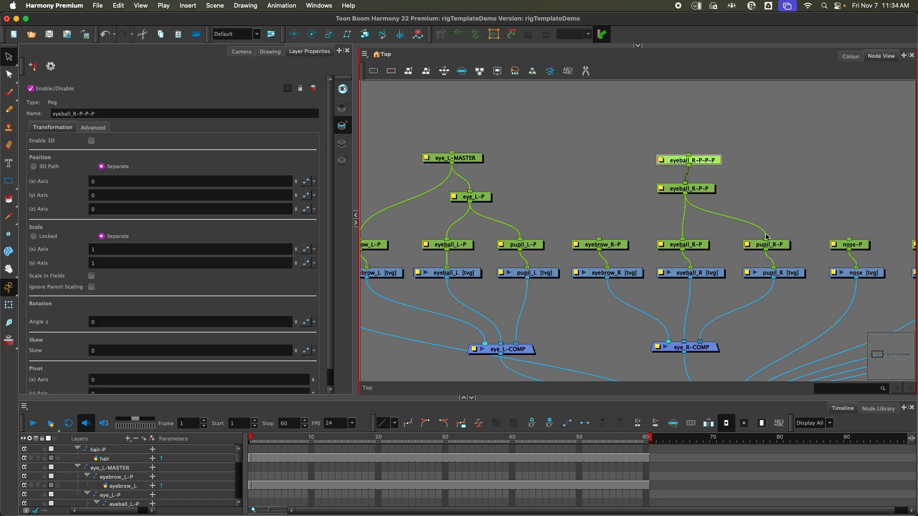
pyautogui.moveTo(688, 165); pyautogui.dragTo(598, 243)
# Shift the lower right-eye parent peg slightly toward the pupil peg and rename it eye_R-P
pyautogui.click(685, 188)
pyautogui.moveTo(685, 189); pyautogui.dragTo(720, 201)
pyautogui.click(72, 116)
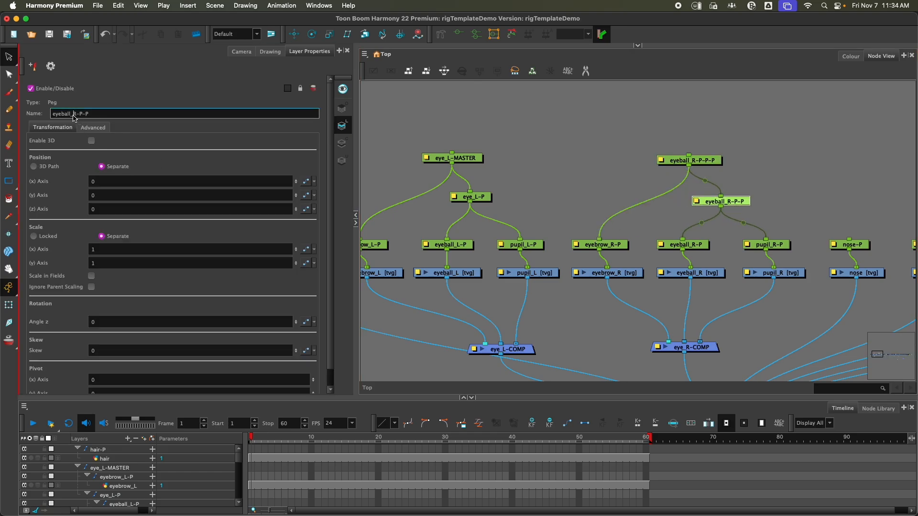
pyautogui.press('BackSpace')
pyautogui.press('BackSpace')
pyautogui.press('BackSpace')
pyautogui.press('BackSpace')
pyautogui.click(478, 173)
# Rename the topmost right-eye peg eye_R-MASTER
pyautogui.click(685, 159)
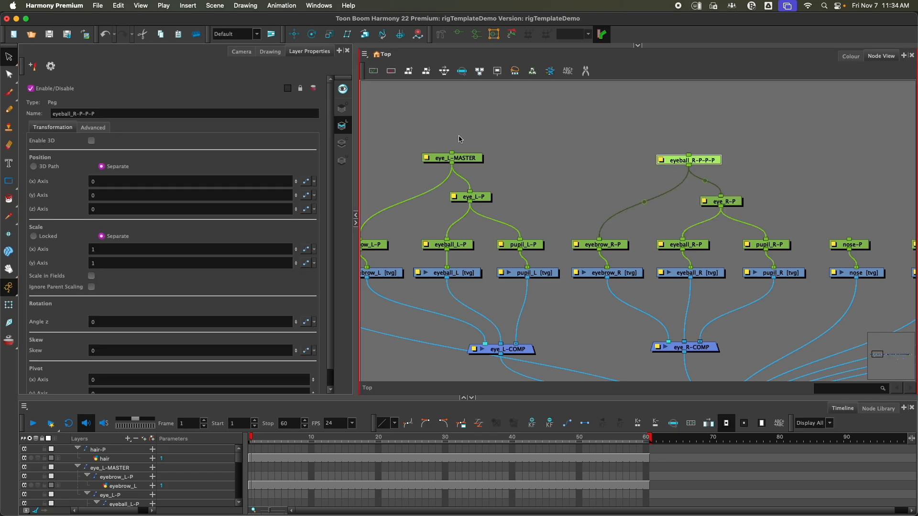
pyautogui.moveTo(115, 116); pyautogui.dragTo(16, 106)
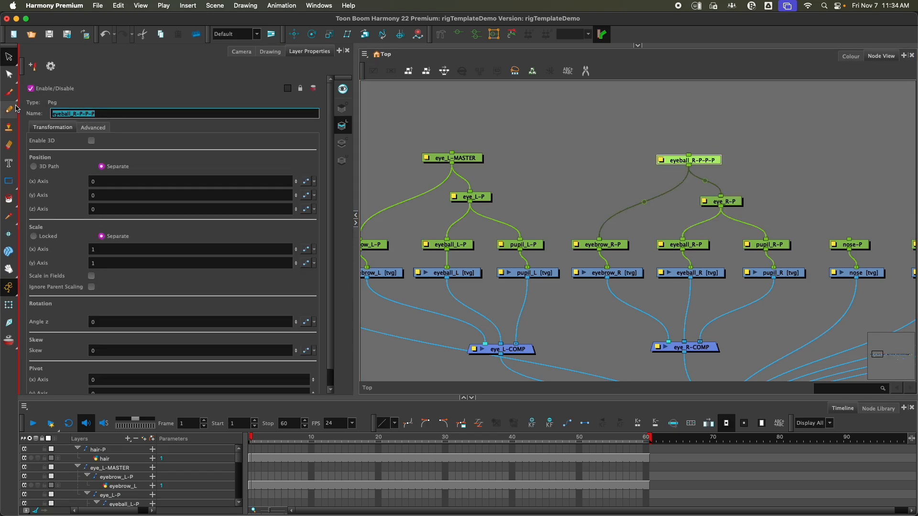
pyautogui.write('eye_R-MASTER')
pyautogui.click(526, 148)
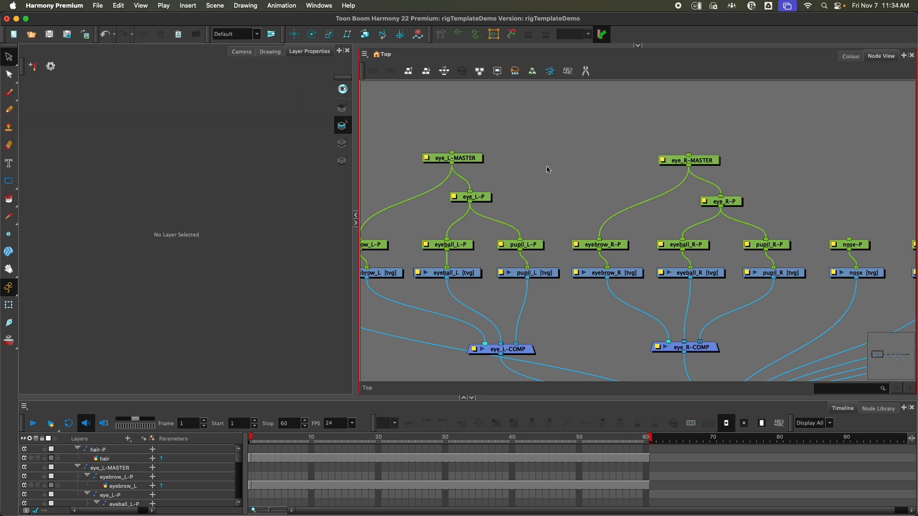
# Read the Building Hierarchy slides in Google Chrome for the face and head pegs, and return to Harmony
pyautogui.scroll(-3, 548, 173)
pyautogui.moveTo(568, 184); pyautogui.dragTo(598, 176)
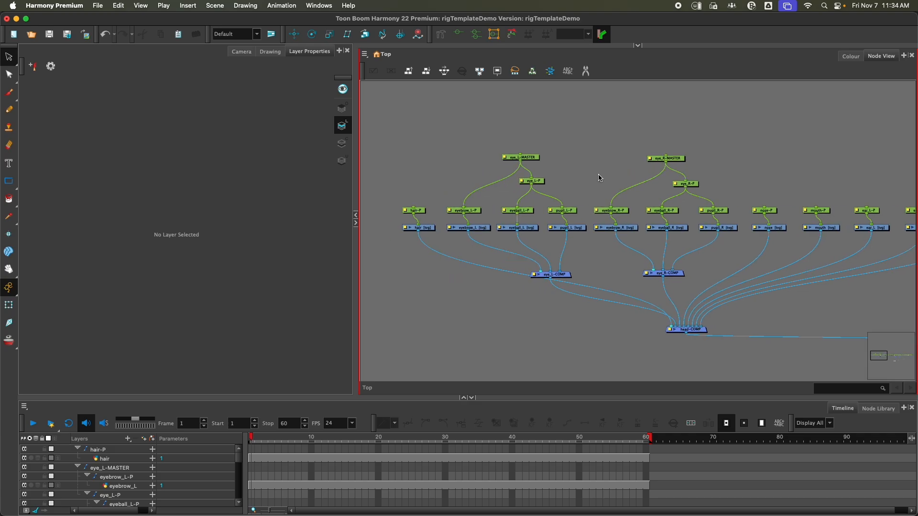
pyautogui.moveTo(516, 514)
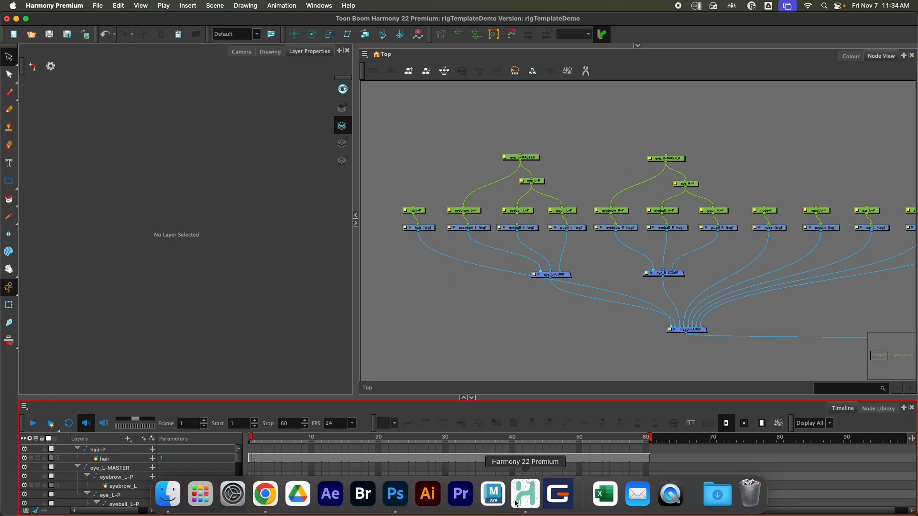
pyautogui.click(265, 494)
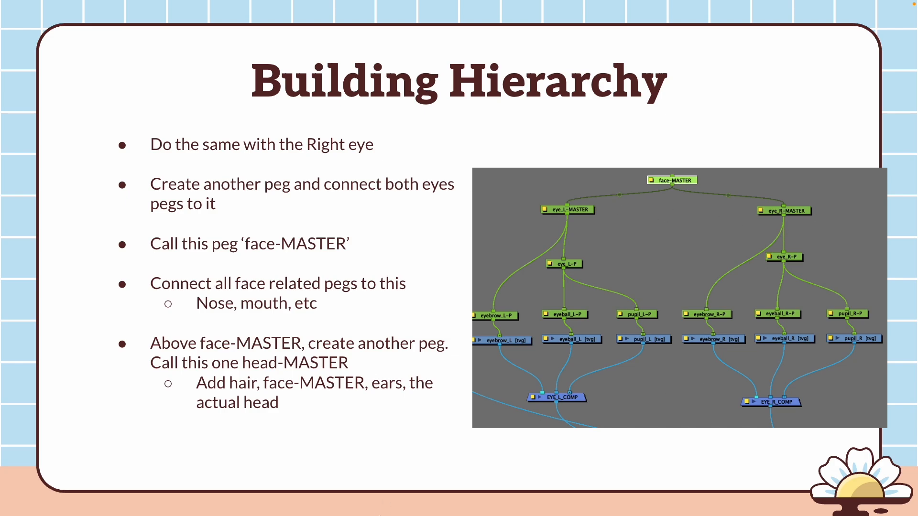
pyautogui.moveTo(375, 515)
pyautogui.press('Right')
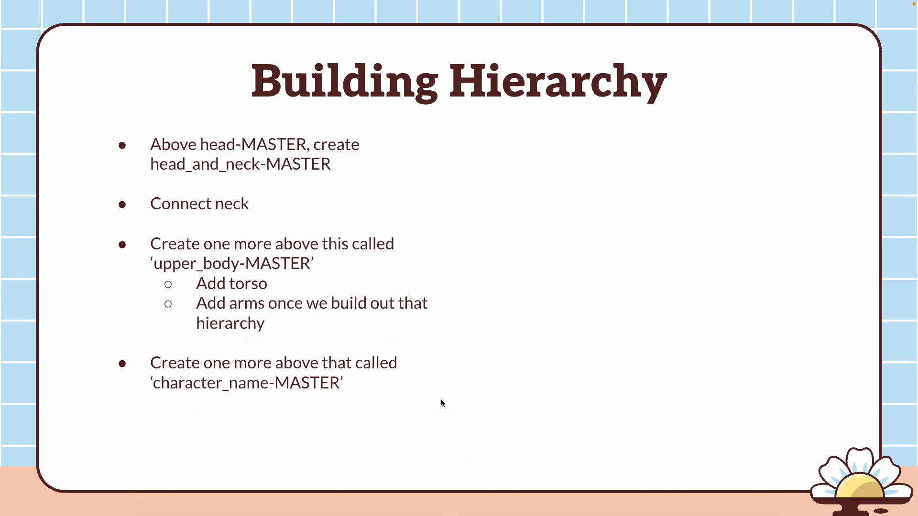
pyautogui.press('Left')
pyautogui.moveTo(478, 514)
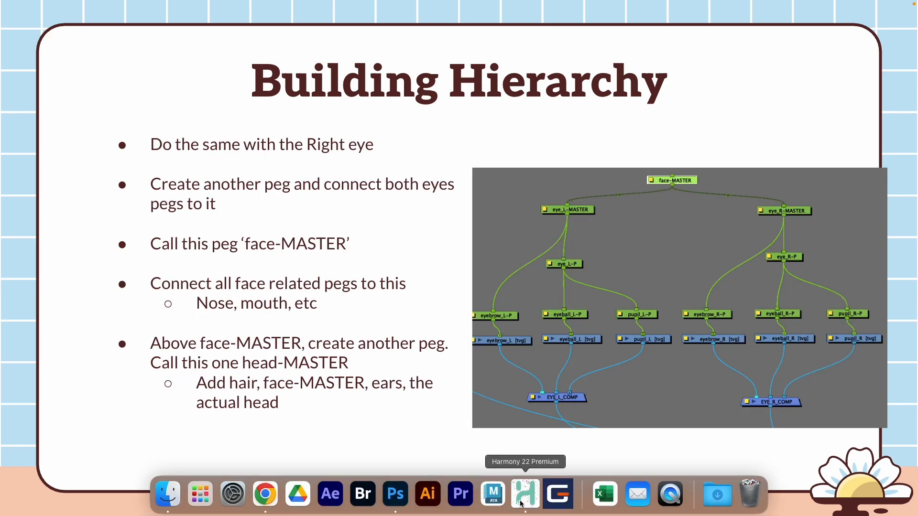
pyautogui.click(492, 493)
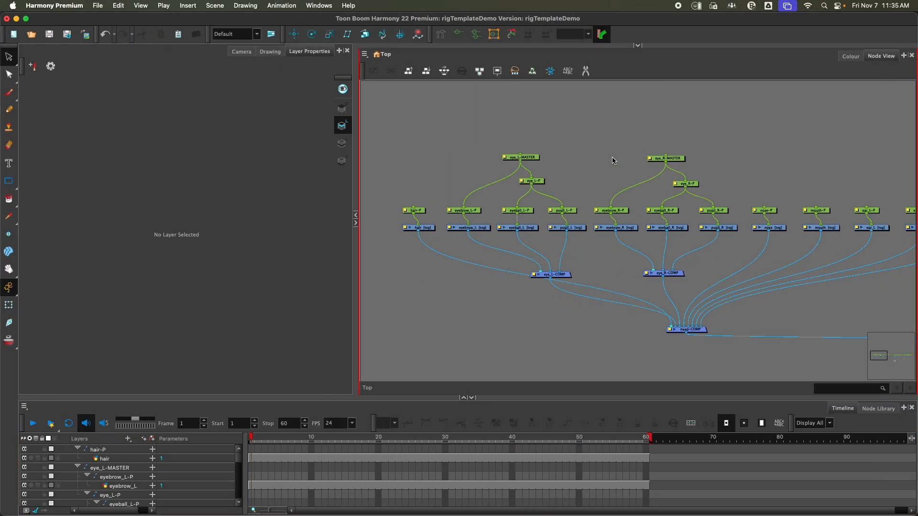
# Add a parent peg above eye_R-MASTER, connect it to eye_L-MASTER as well, and place it centrally above both
pyautogui.moveTo(612, 158); pyautogui.dragTo(562, 206)
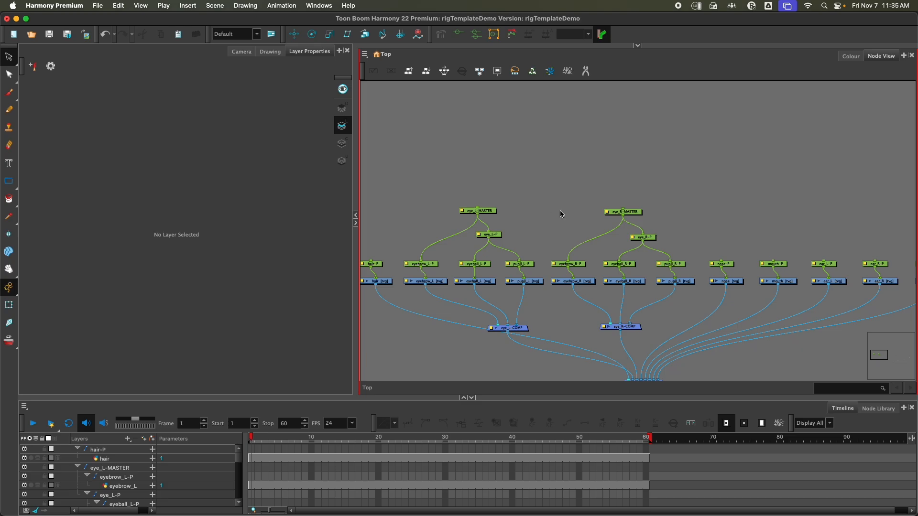
pyautogui.click(617, 211)
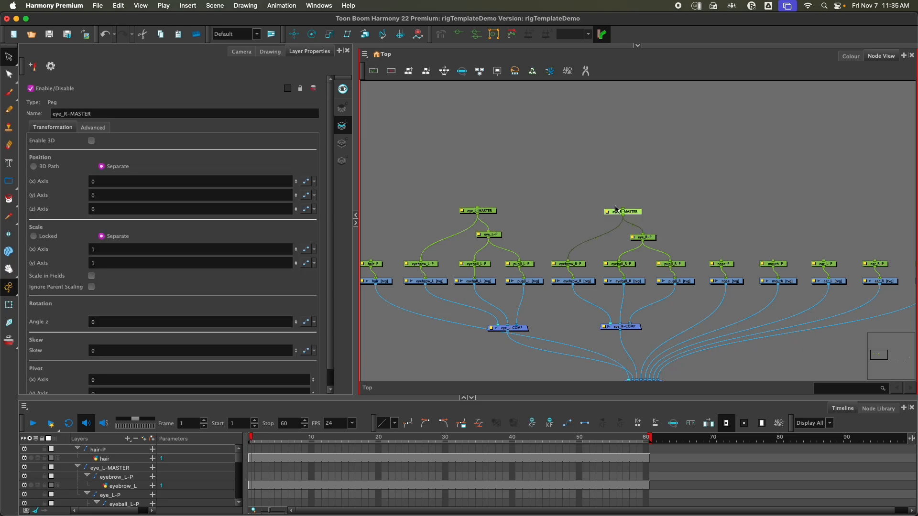
pyautogui.press('super+p')
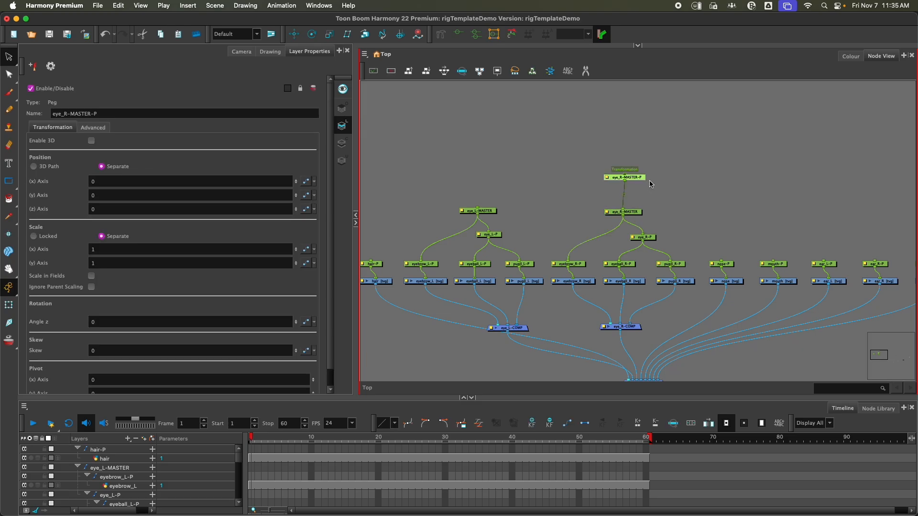
pyautogui.moveTo(642, 175); pyautogui.dragTo(477, 209)
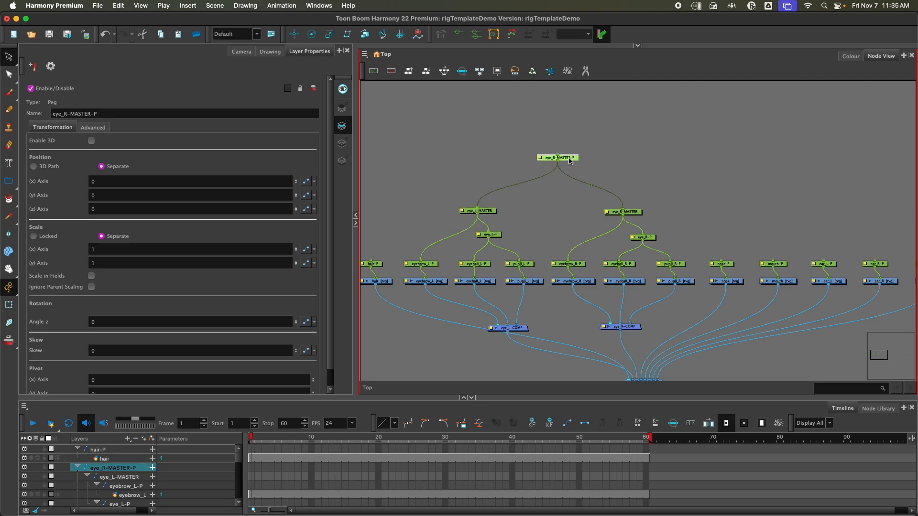
# Rename the peg above both eye master pegs face-MASTER
pyautogui.click(109, 115)
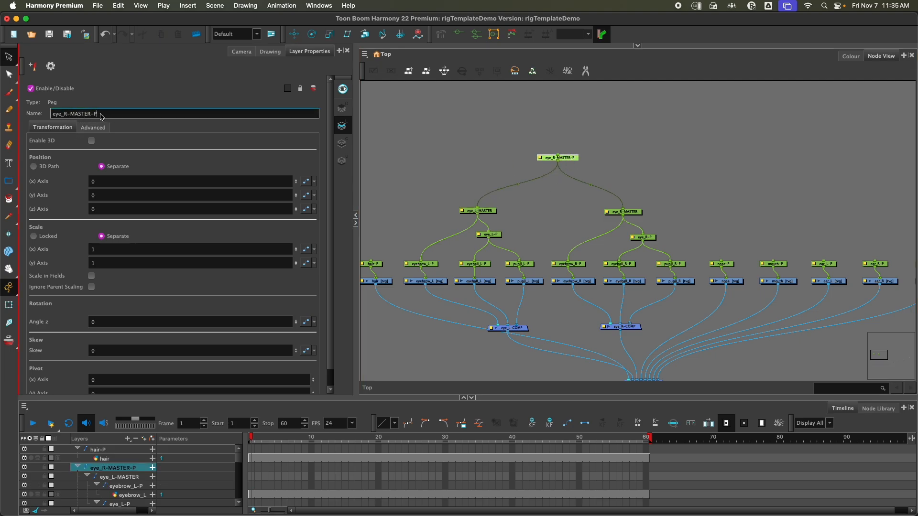
pyautogui.press('super+a')
pyautogui.write('face')
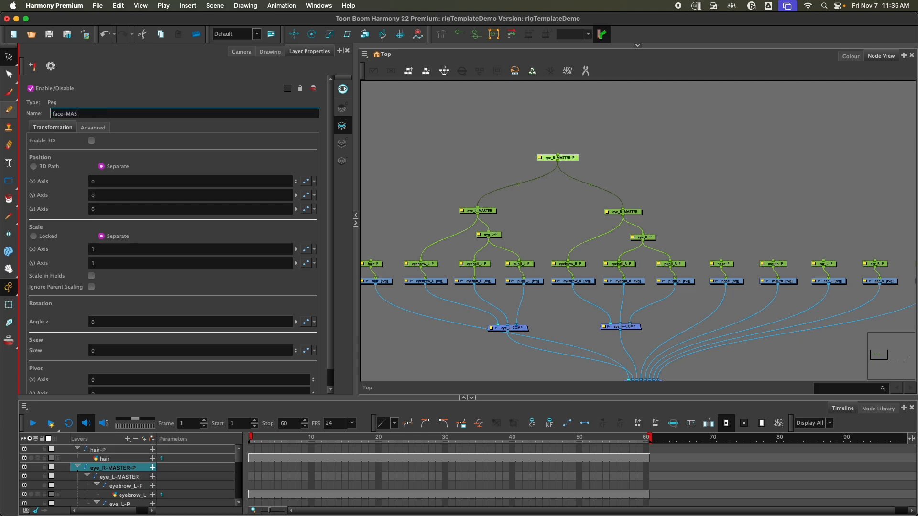
pyautogui.press('Return')
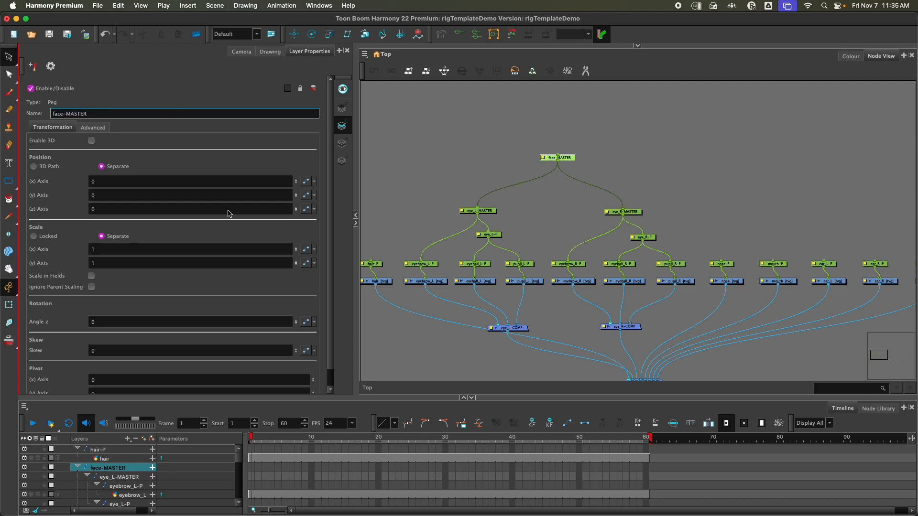
pyautogui.click(560, 313)
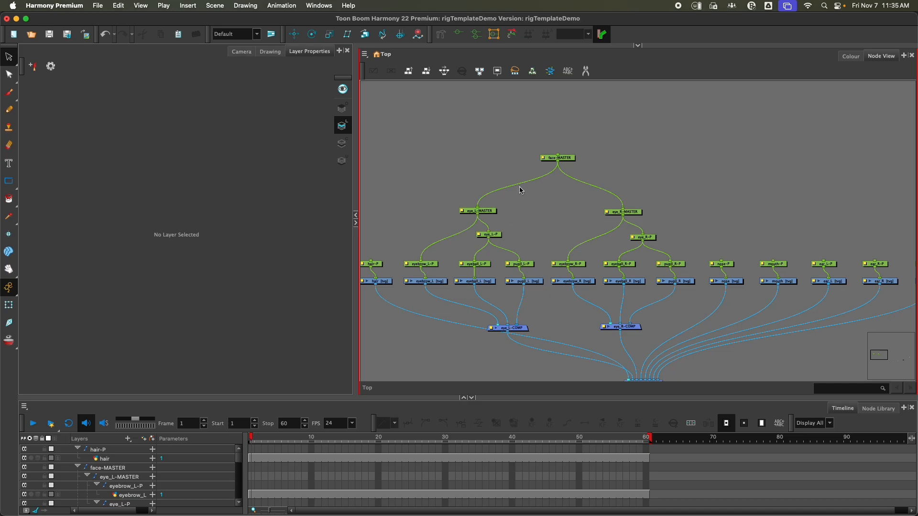
# Connect the nose, mouth, ear_L-P and ear_R-P pegs to face-MASTER
pyautogui.moveTo(722, 261); pyautogui.dragTo(558, 162)
pyautogui.moveTo(774, 261); pyautogui.dragTo(564, 166)
pyautogui.moveTo(824, 262); pyautogui.dragTo(569, 162)
pyautogui.moveTo(875, 262); pyautogui.dragTo(555, 165)
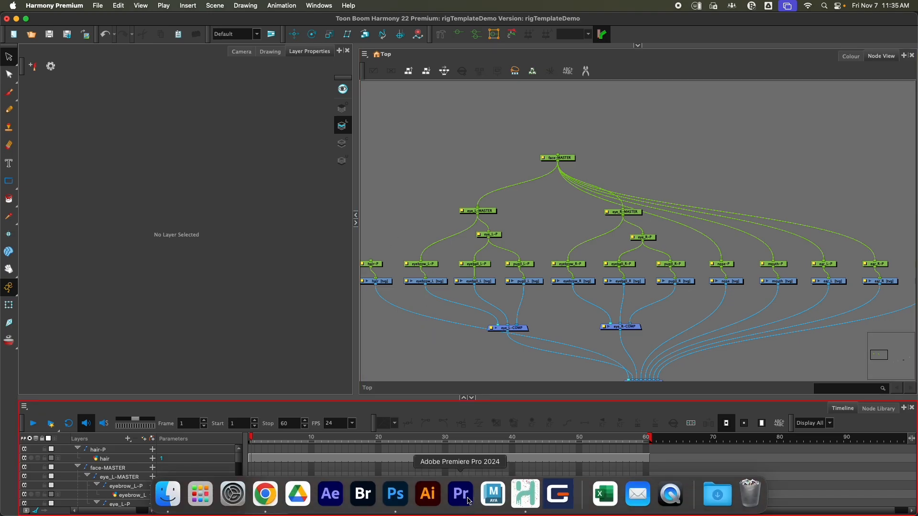
# Check the Building Hierarchy slides in Google Chrome for the pegs above face-MASTER, and return to Harmony
pyautogui.moveTo(603, 313); pyautogui.dragTo(631, 320)
pyautogui.moveTo(330, 511)
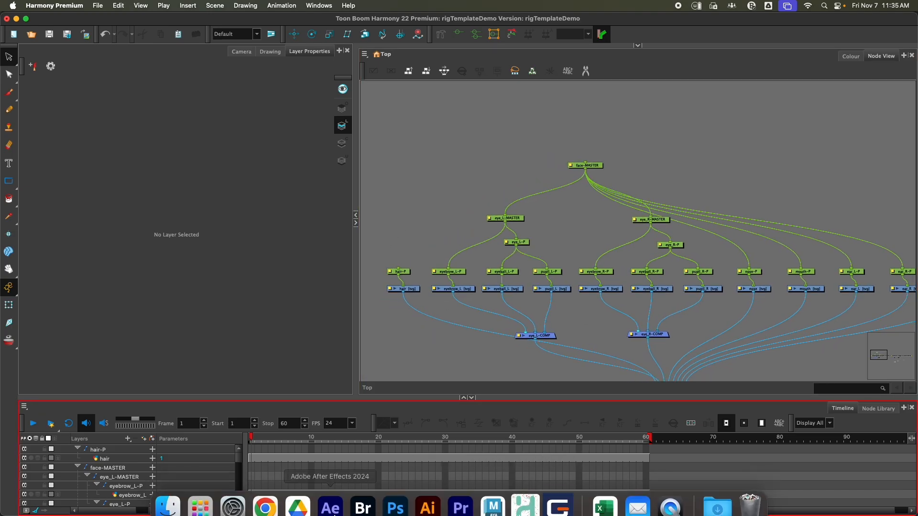
pyautogui.click(265, 494)
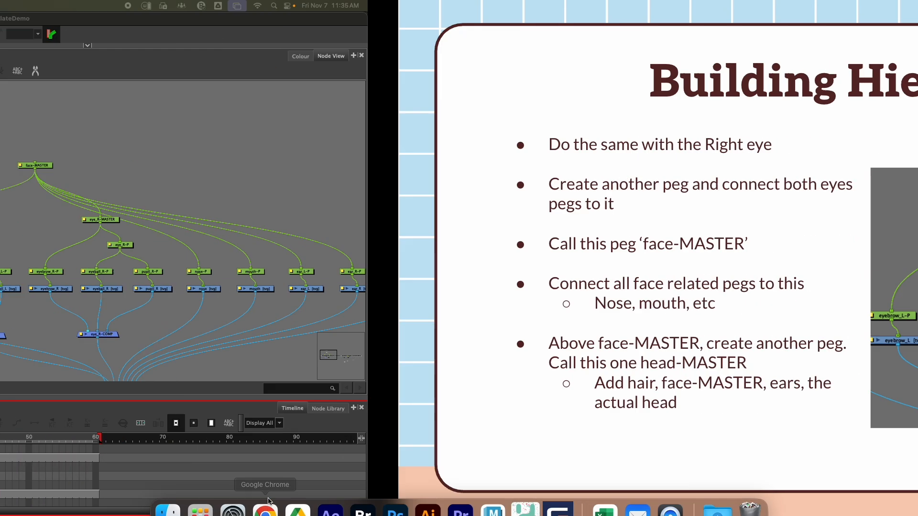
pyautogui.press('Right')
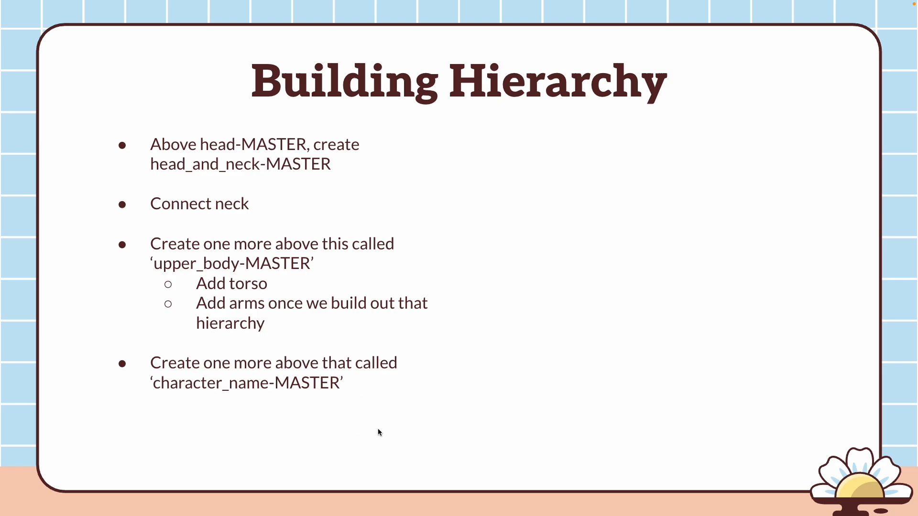
pyautogui.click(522, 494)
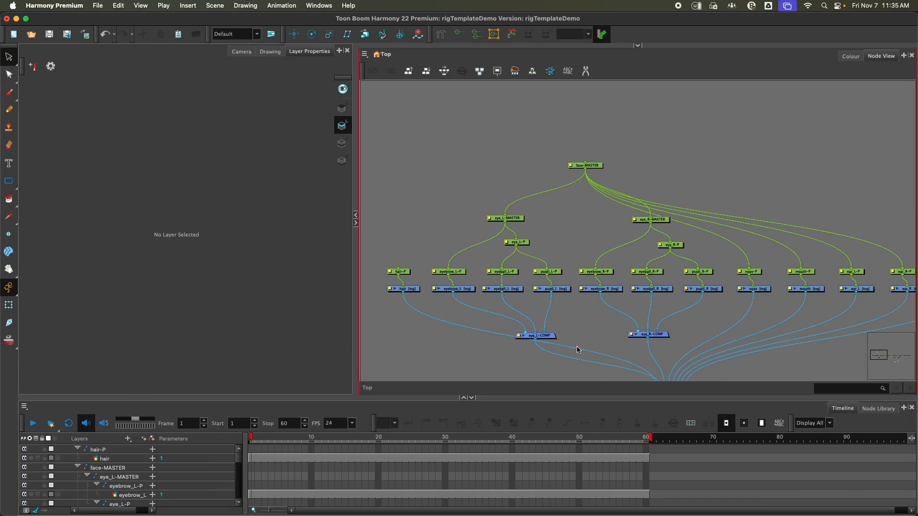
# Add a parent peg above face-MASTER, shift it sideways toward the right-eye group, and rename it head-MASTER
pyautogui.click(594, 167)
pyautogui.press('super+p')
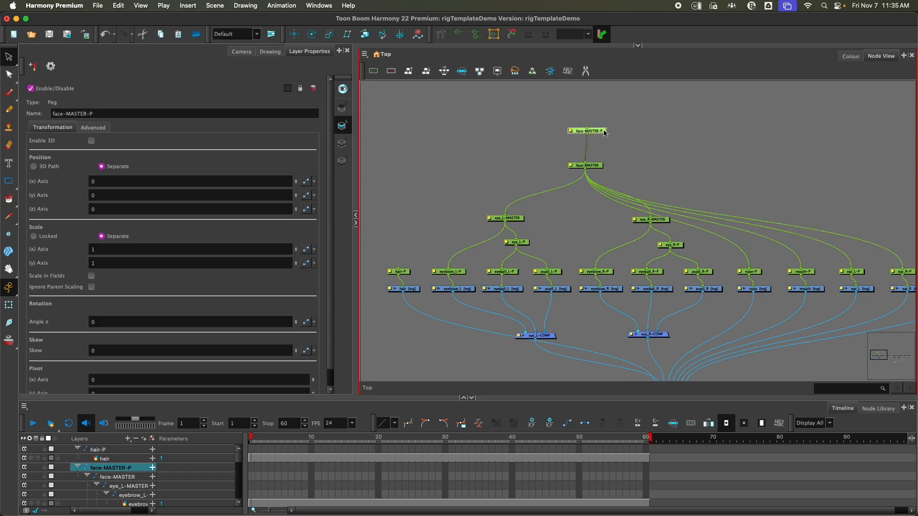
pyautogui.moveTo(593, 130); pyautogui.dragTo(658, 126)
pyautogui.moveTo(107, 113); pyautogui.dragTo(41, 112)
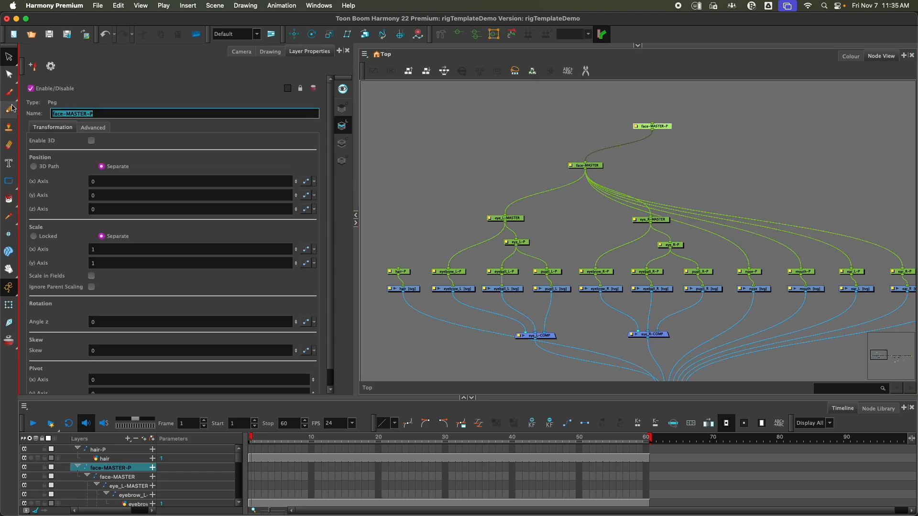
pyautogui.write('head')
pyautogui.click(399, 163)
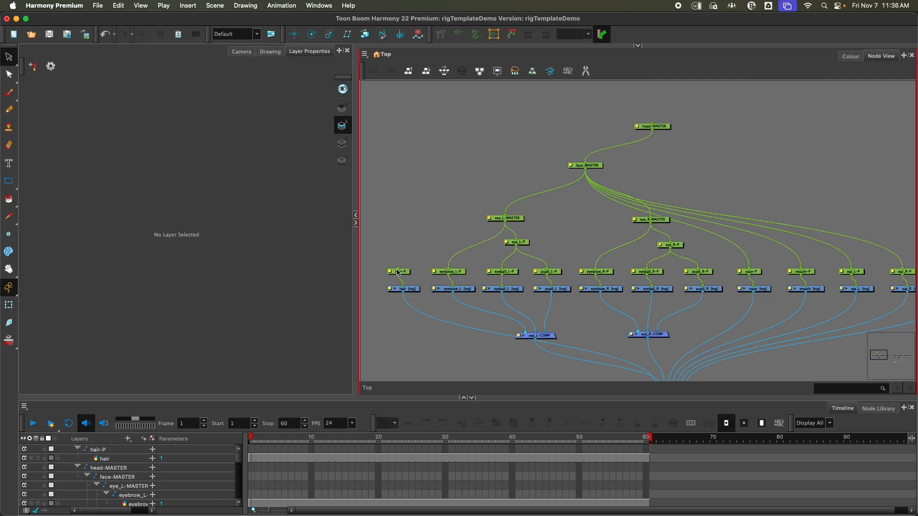
# Connect hair-P to head-MASTER and detach both ear pegs from face-MASTER
pyautogui.moveTo(398, 271); pyautogui.dragTo(653, 131)
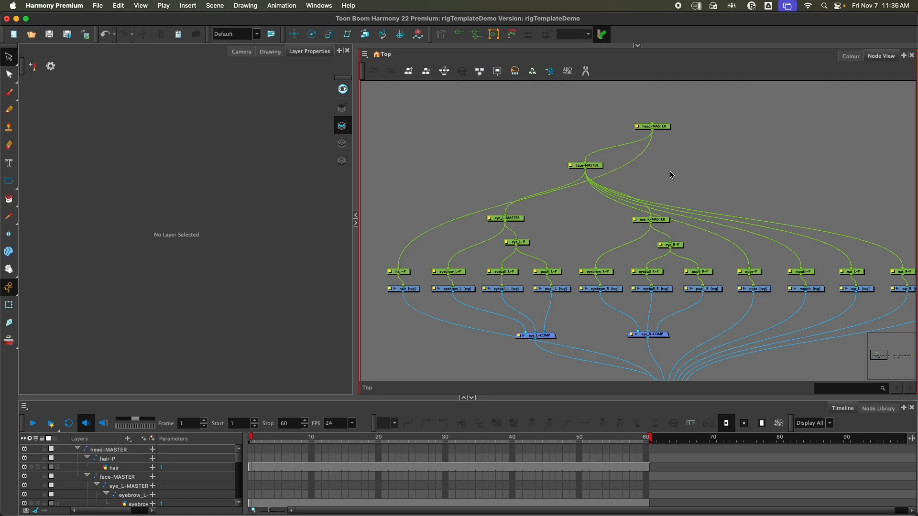
pyautogui.click(854, 271)
pyautogui.hscroll(5, 665, 172)
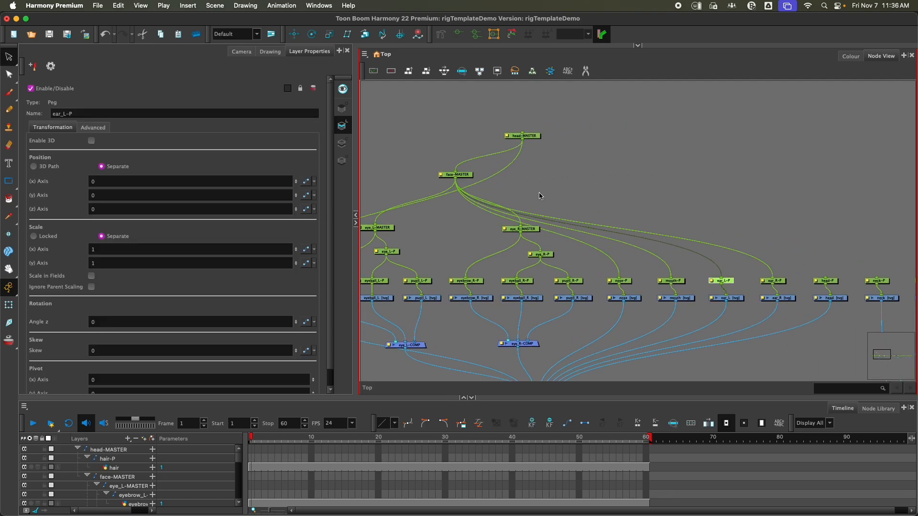
pyautogui.moveTo(721, 279); pyautogui.dragTo(542, 146)
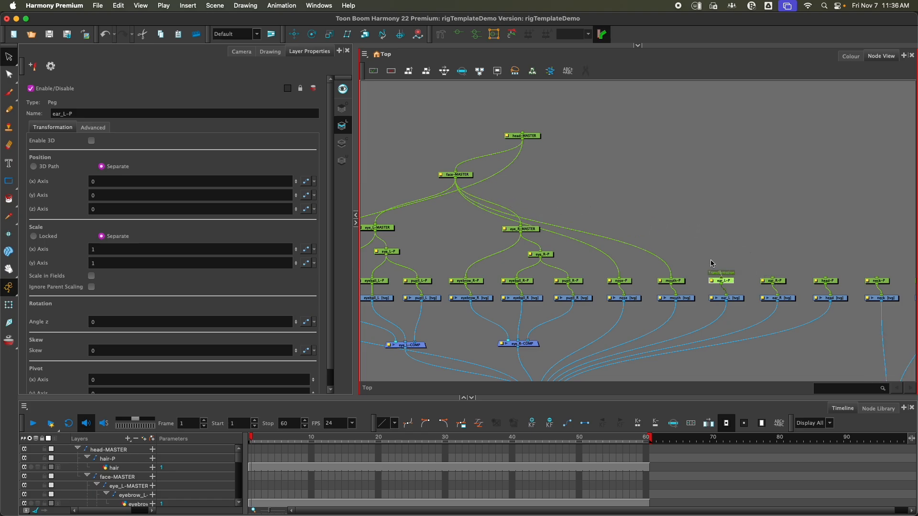
# Connect ear_L-P, ear_R-P and head-P to head-MASTER, and move head-MASTER farther toward the ear pegs
pyautogui.moveTo(722, 278); pyautogui.dragTo(523, 139)
pyautogui.moveTo(775, 278); pyautogui.dragTo(523, 140)
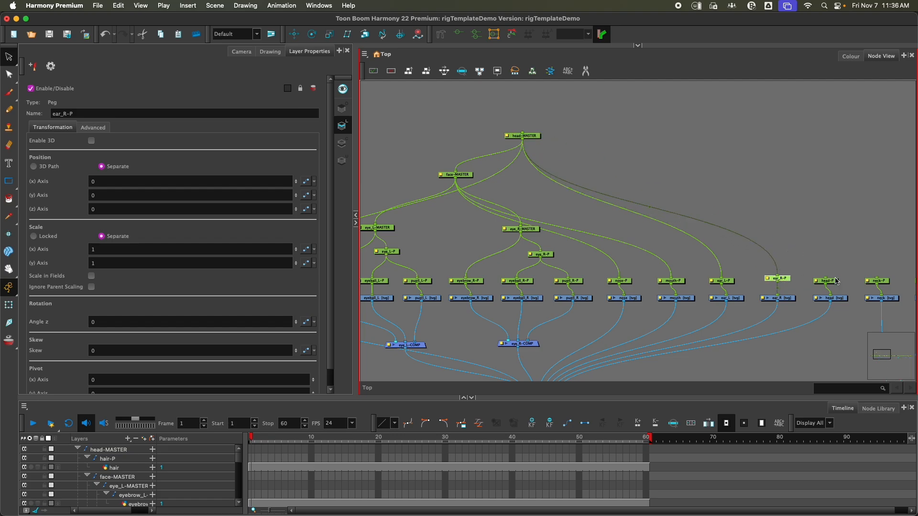
pyautogui.moveTo(825, 278); pyautogui.dragTo(590, 150)
pyautogui.click(586, 151)
pyautogui.moveTo(658, 150); pyautogui.dragTo(639, 185)
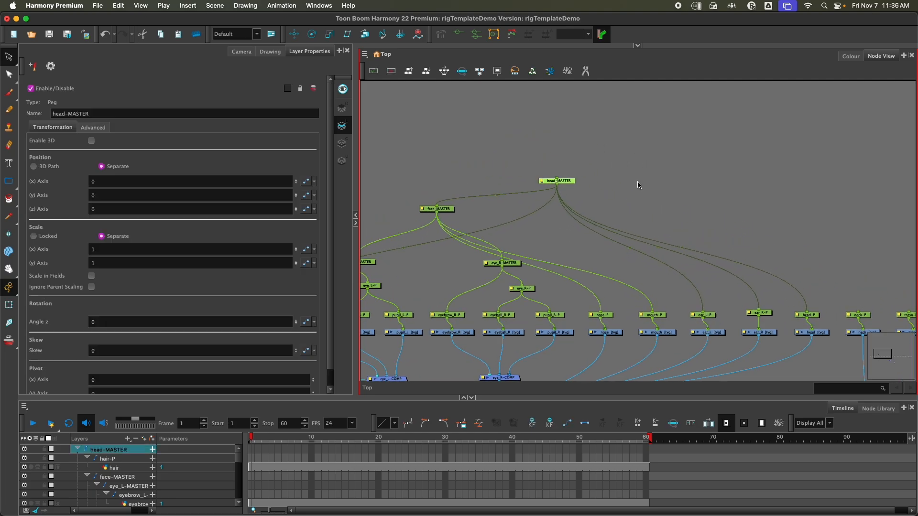
# Add a parent peg above head-MASTER, shift it sideways toward the ear pegs, and rename it head_and_neck-MASTER
pyautogui.click(618, 180)
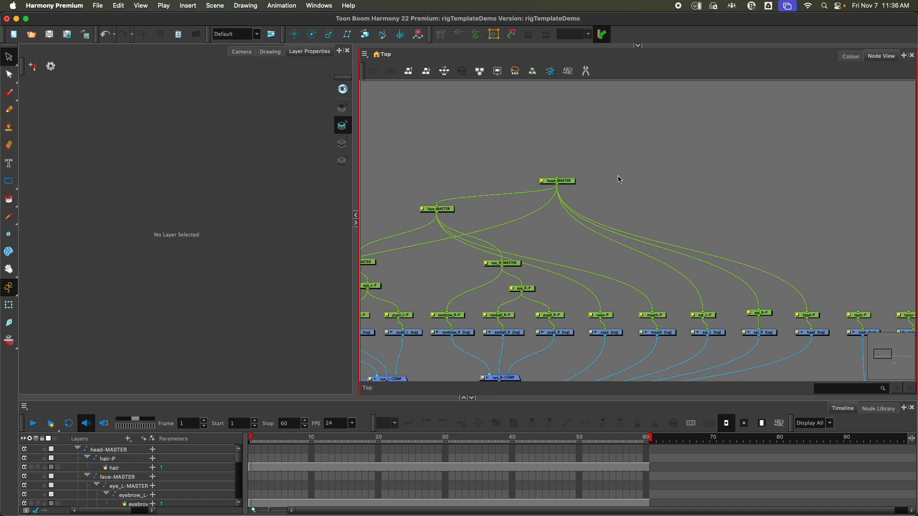
pyautogui.click(568, 182)
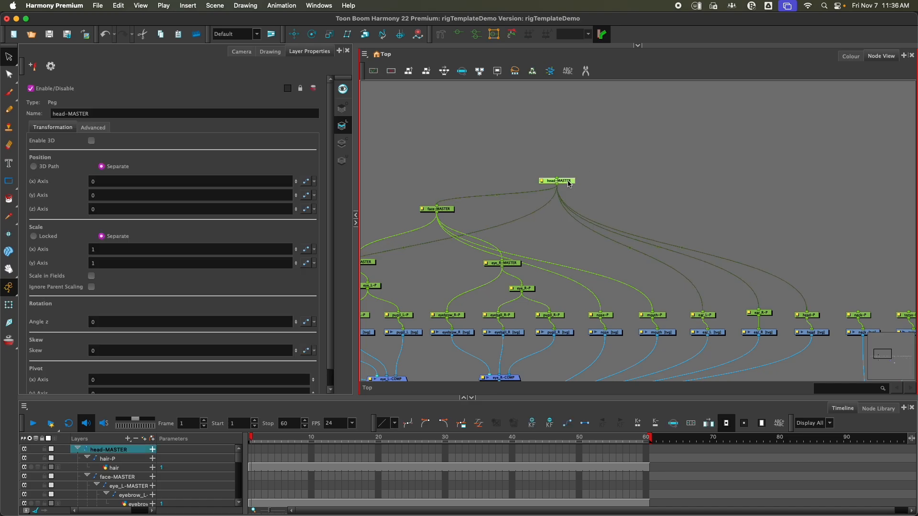
pyautogui.press('super+p')
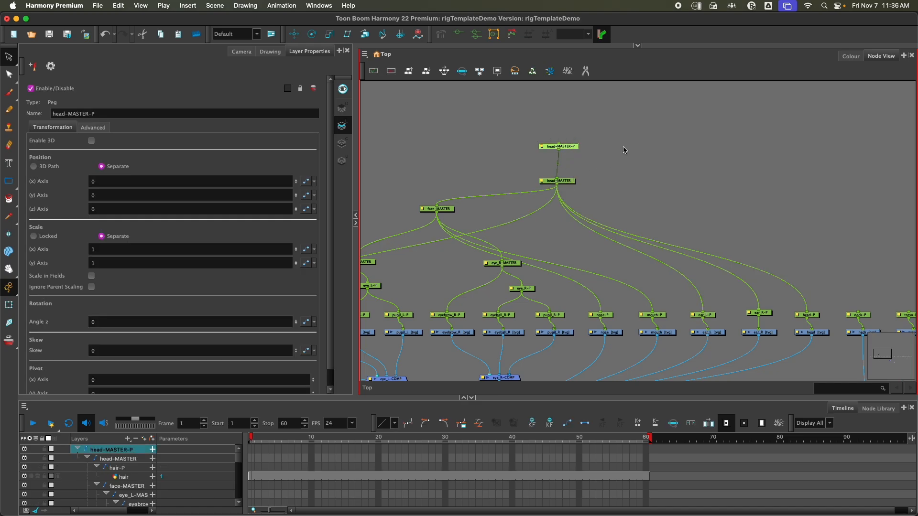
pyautogui.moveTo(567, 147); pyautogui.dragTo(655, 148)
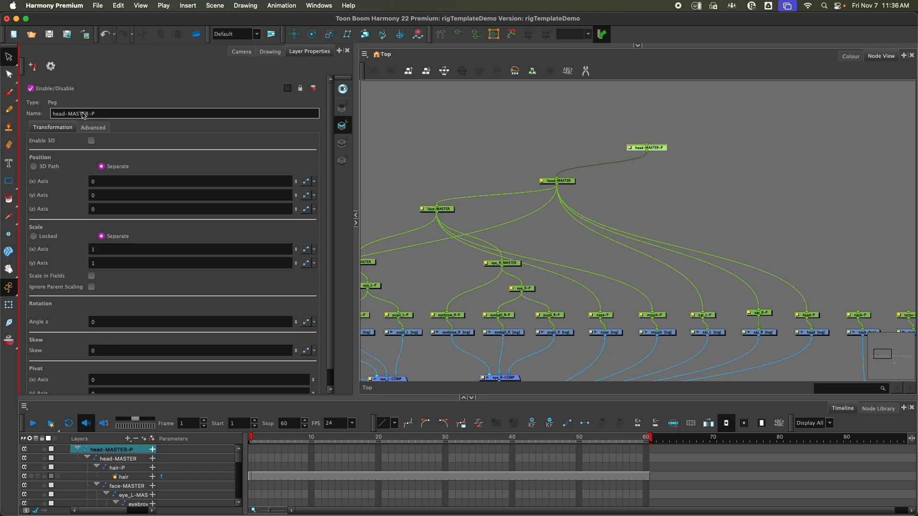
pyautogui.moveTo(99, 115); pyautogui.dragTo(66, 115)
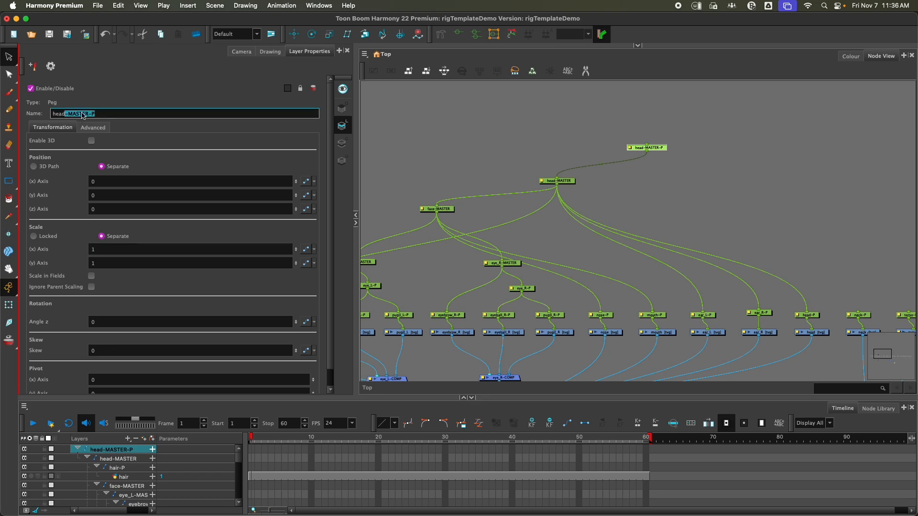
pyautogui.write('_and_neck')
pyautogui.press('Return')
pyautogui.click(649, 184)
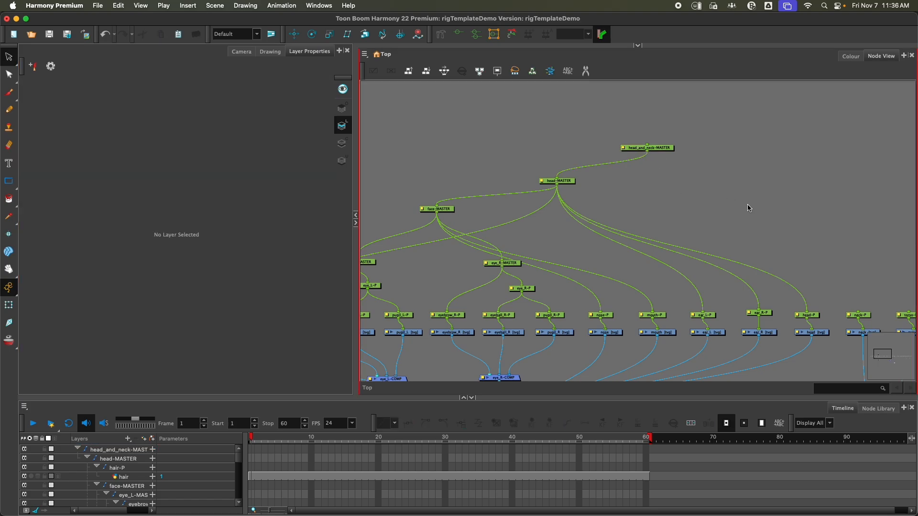
# Connect neck-P to head_and_neck-MASTER as its parent
pyautogui.moveTo(746, 210); pyautogui.dragTo(608, 186)
pyautogui.moveTo(720, 289); pyautogui.dragTo(510, 126)
pyautogui.moveTo(669, 147); pyautogui.dragTo(856, 144)
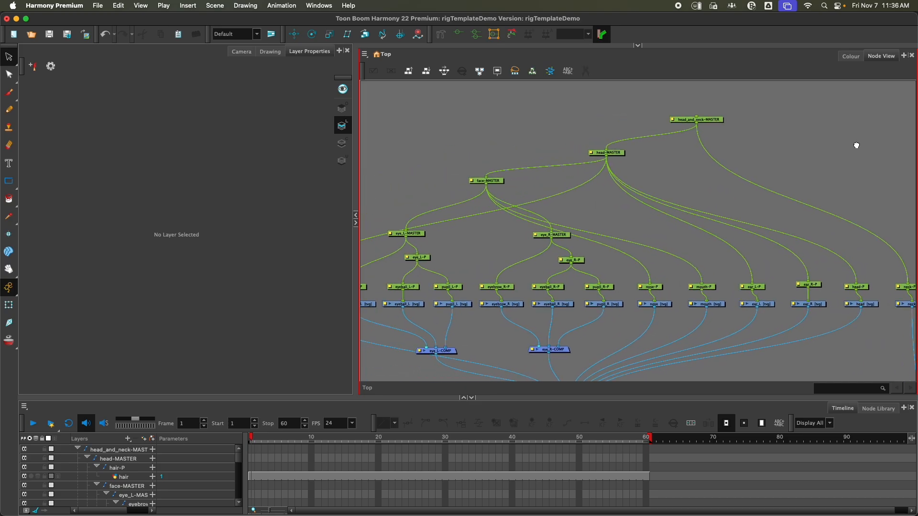
# Add a parent peg above head_and_neck-MASTER, offset it up and sideways, and rename it upper_body-MASTER
pyautogui.scroll(-2, 759, 174)
pyautogui.moveTo(761, 146); pyautogui.dragTo(692, 218)
pyautogui.click(647, 206)
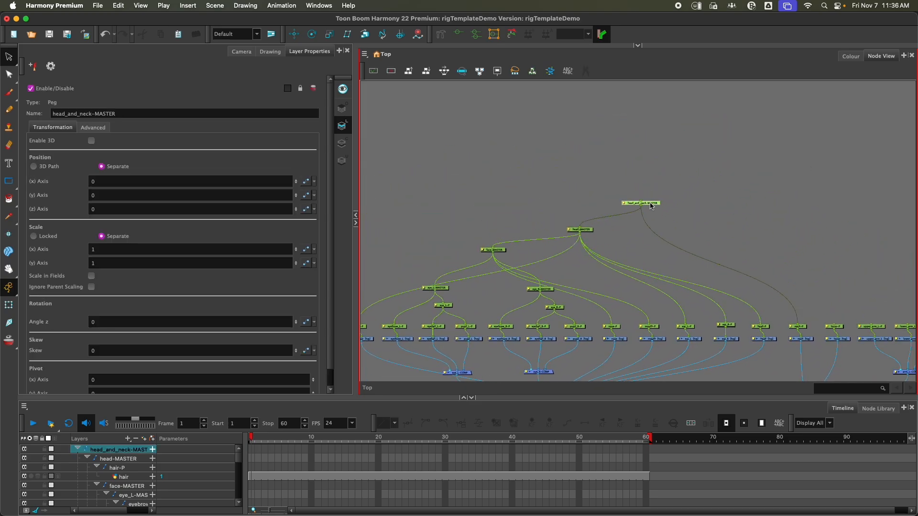
pyautogui.scroll(3, 659, 207)
pyautogui.press('super+shift+p')
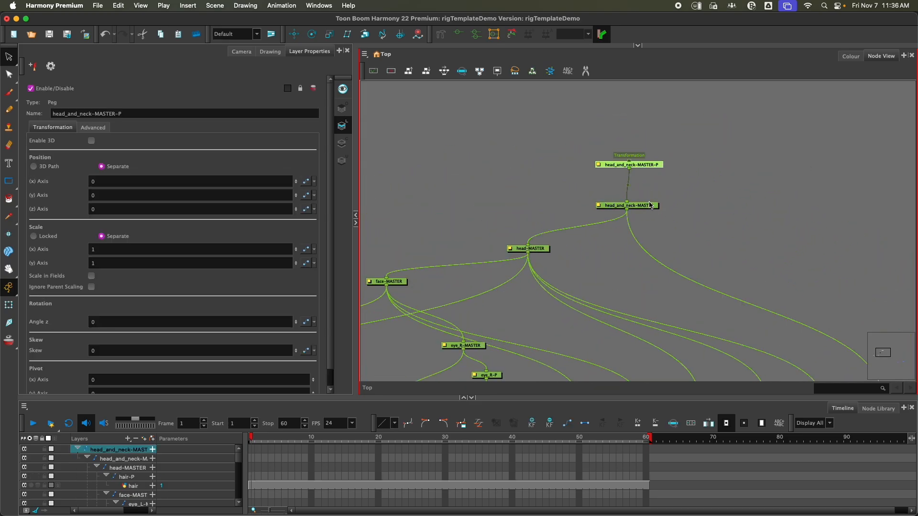
pyautogui.moveTo(629, 161); pyautogui.dragTo(745, 153)
pyautogui.moveTo(652, 165); pyautogui.dragTo(730, 150)
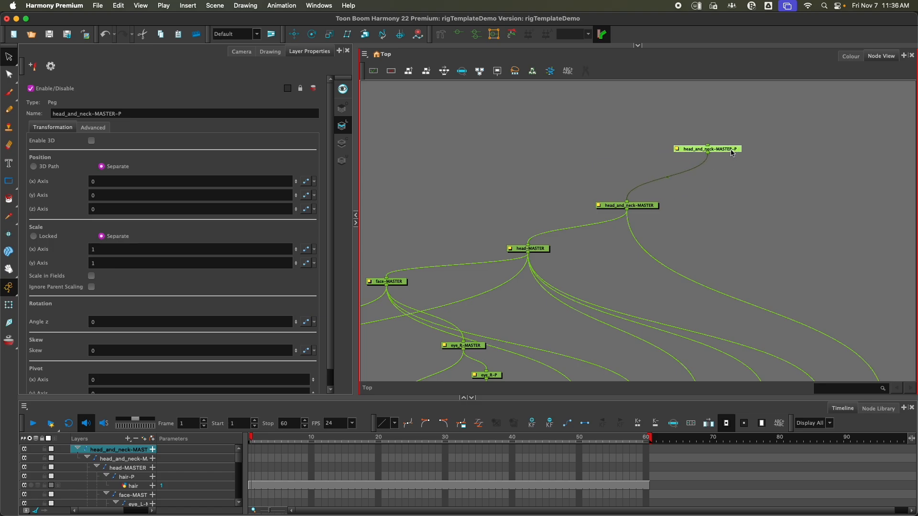
pyautogui.tripleClick(149, 114)
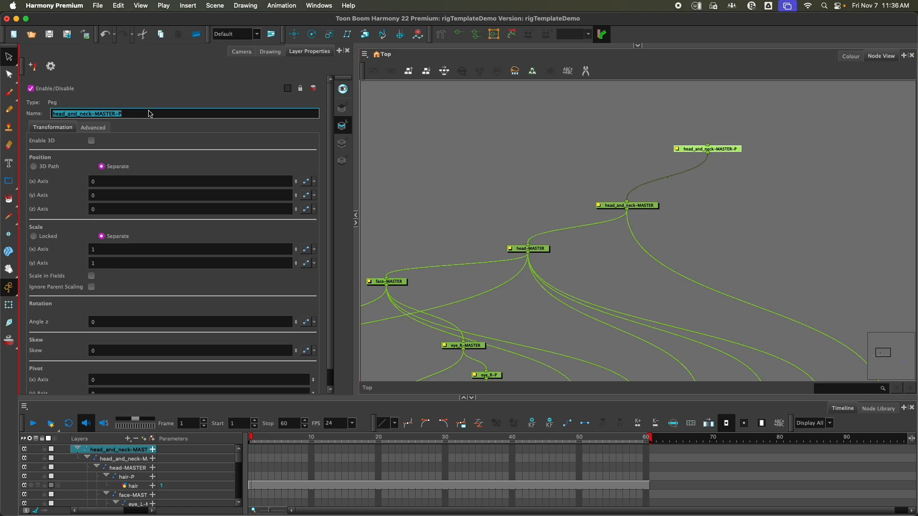
pyautogui.write('upper_body-MASTER')
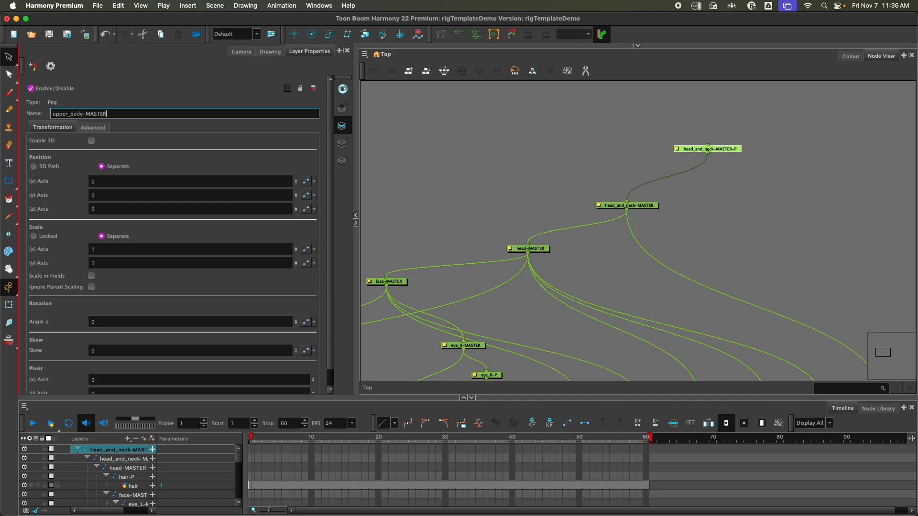
pyautogui.click(736, 213)
# Connect torso-P to upper_body-MASTER as its parent
pyautogui.moveTo(772, 254); pyautogui.dragTo(576, 197)
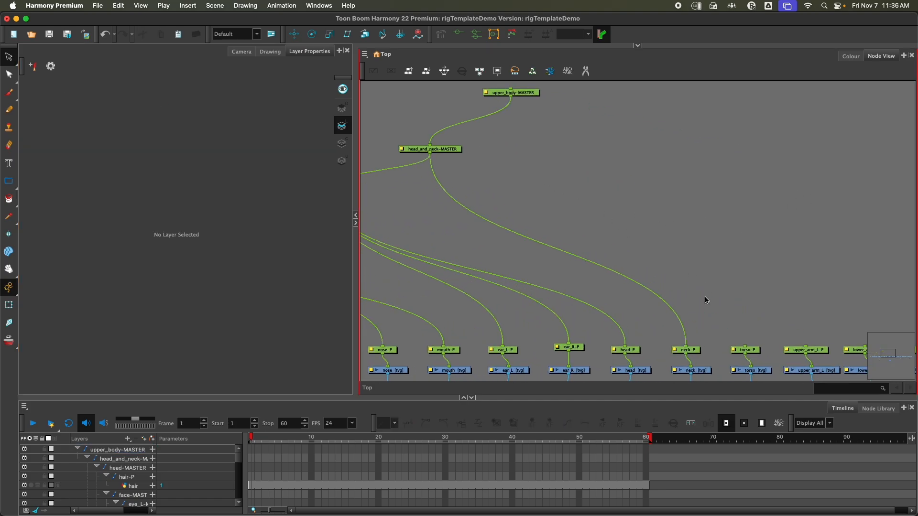
pyautogui.moveTo(746, 347); pyautogui.dragTo(512, 96)
pyautogui.scroll(-3, 655, 194)
# Add two stacked parent pegs above lower_arm_L-P
pyautogui.moveTo(780, 249); pyautogui.dragTo(586, 196)
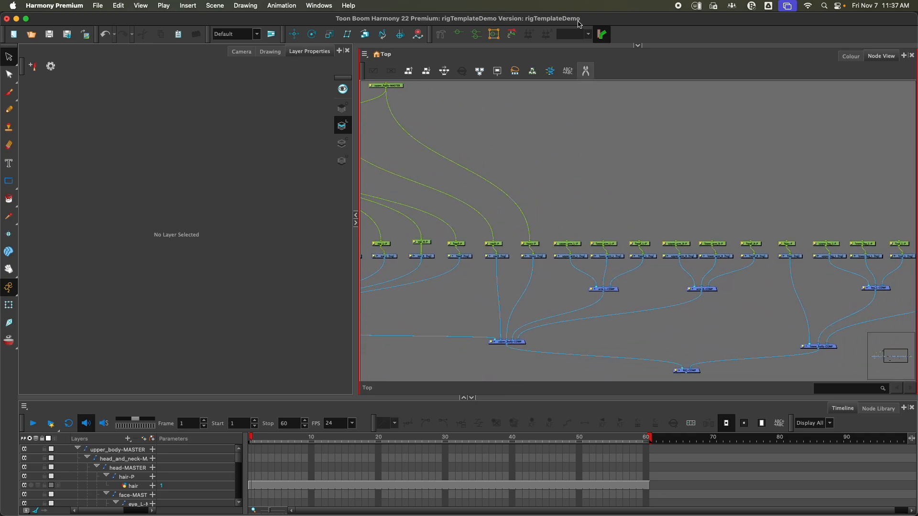
pyautogui.scroll(3, 595, 249)
pyautogui.scroll(2, 596, 249)
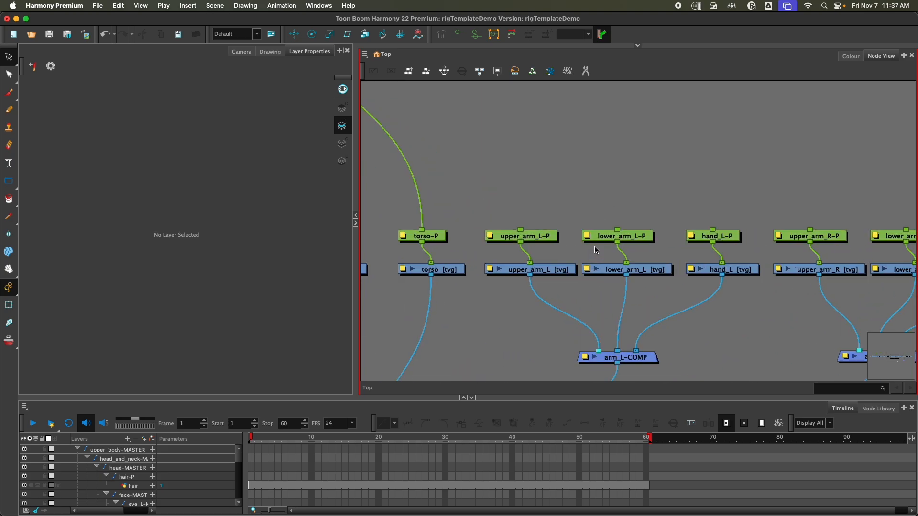
pyautogui.click(643, 240)
pyautogui.moveTo(671, 209); pyautogui.dragTo(585, 201)
pyautogui.scroll(-3, 585, 203)
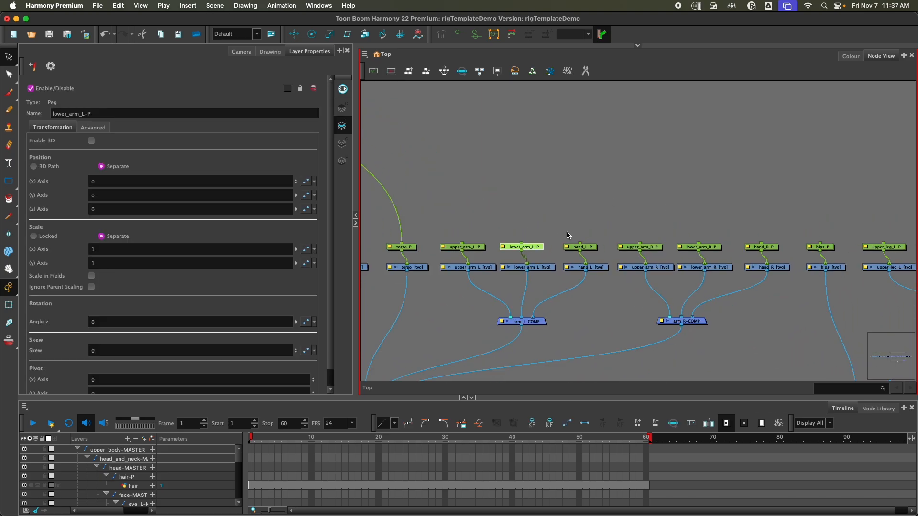
pyautogui.press('super+shift+p')
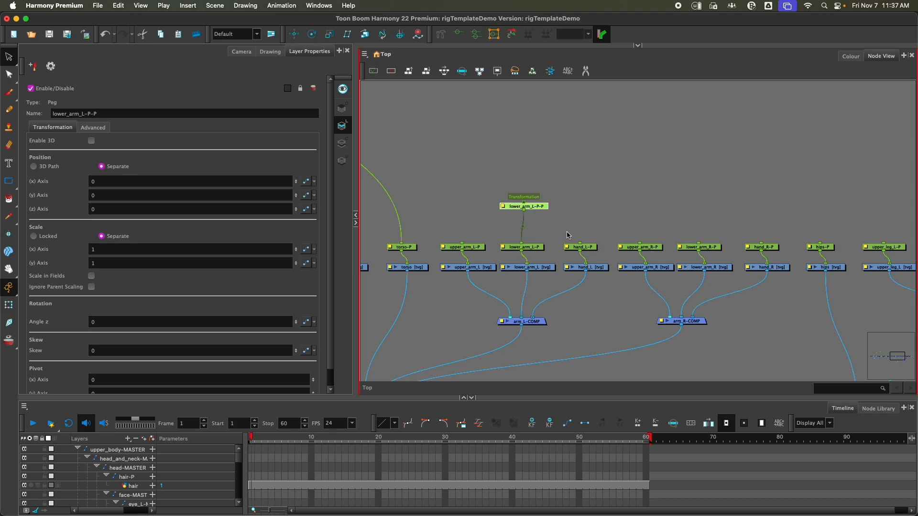
pyautogui.press('super+shift+p')
pyautogui.click(545, 218)
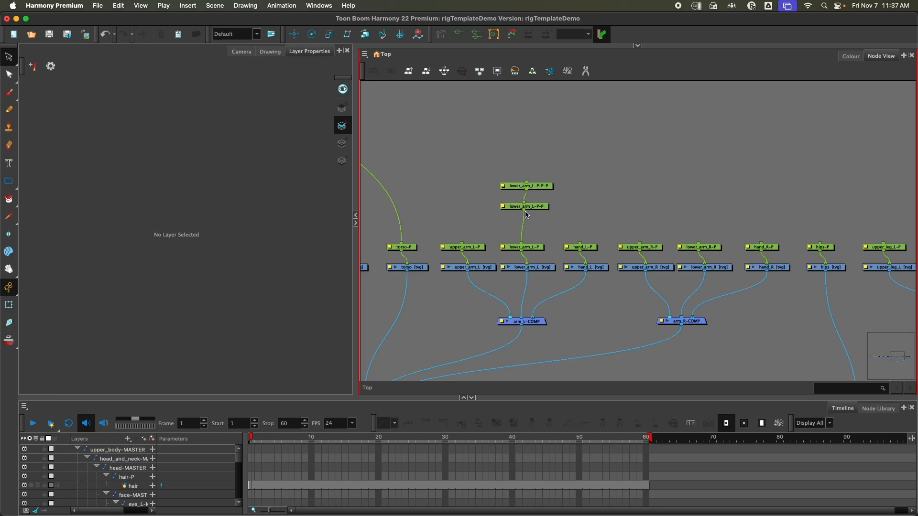
# Connect hand_L-P to the lower new left-arm peg and upper_arm_L-P to the top one, shifting the lower peg toward the hand
pyautogui.moveTo(525, 211); pyautogui.dragTo(580, 245)
pyautogui.moveTo(542, 211); pyautogui.dragTo(556, 217)
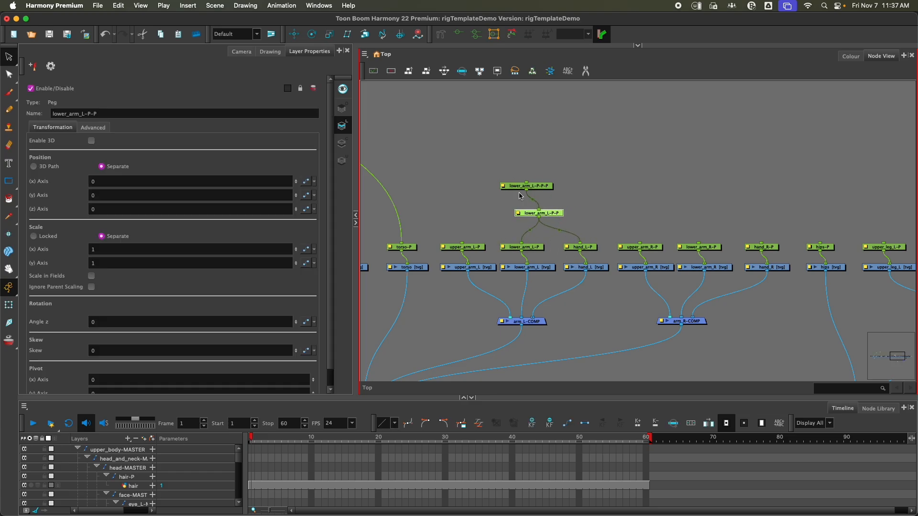
pyautogui.moveTo(526, 191); pyautogui.dragTo(460, 243)
pyautogui.moveTo(551, 215); pyautogui.dragTo(564, 217)
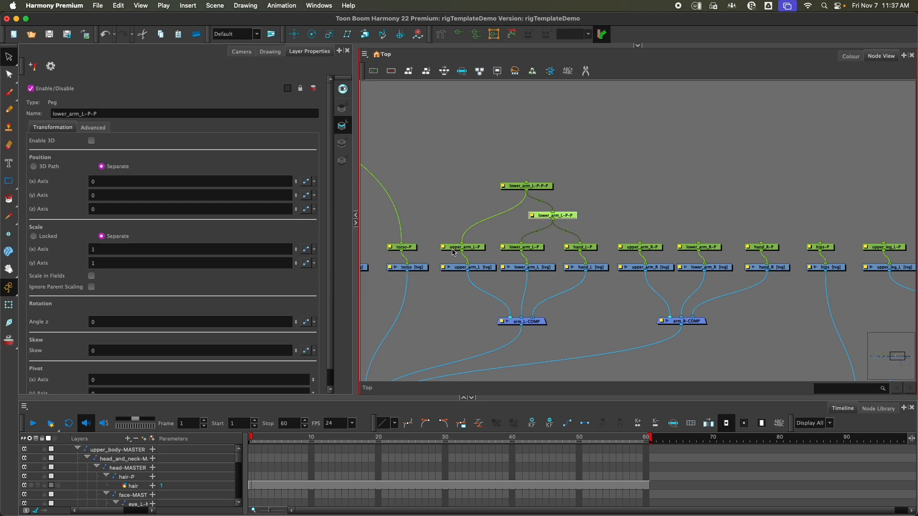
# Rename the topmost left-arm peg as arm_L-MASTER
pyautogui.click(543, 188)
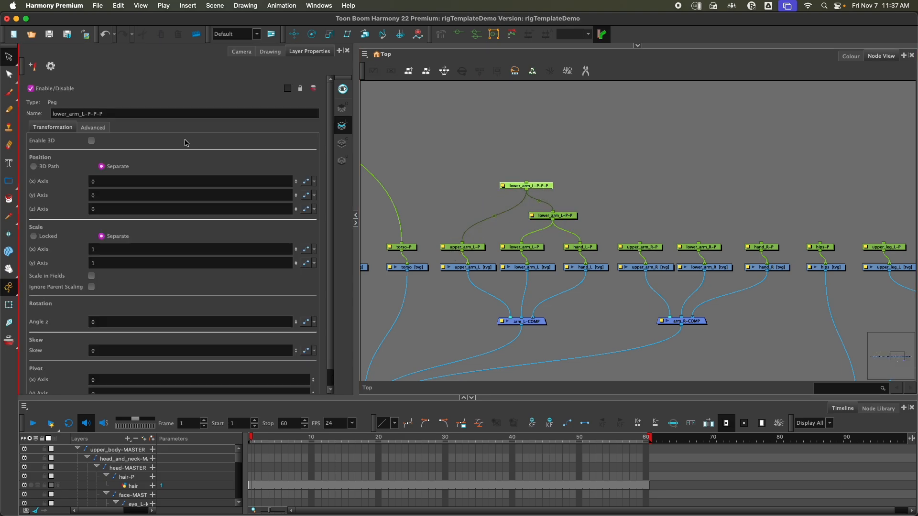
pyautogui.doubleClick(131, 115)
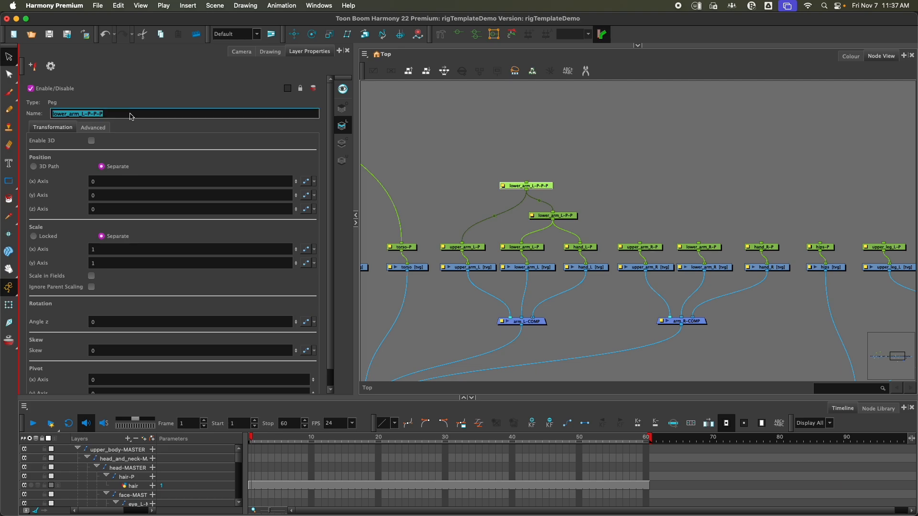
pyautogui.write('arm_L-MASTER')
pyautogui.click(666, 164)
# Add two stacked parent pegs above lower_arm_R-P, connecting hand_R-P to the lower one and upper_arm_R-P to the top one
pyautogui.click(712, 249)
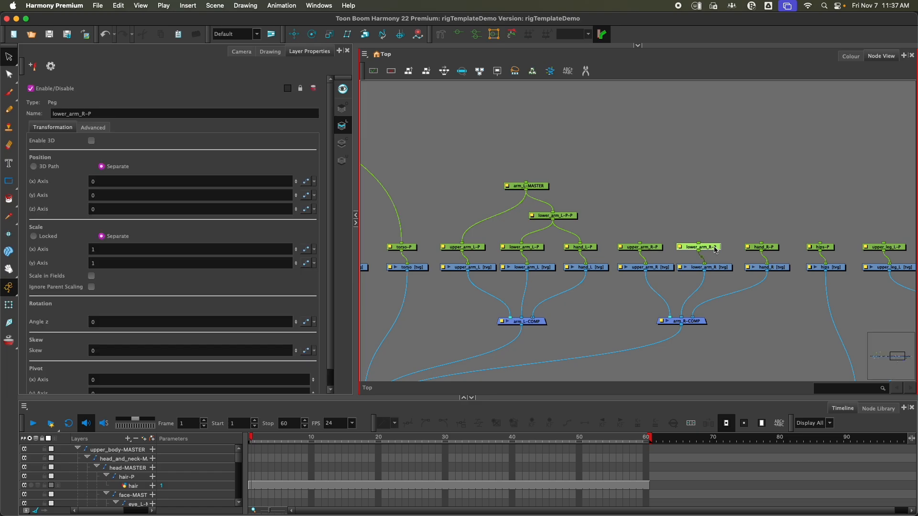
pyautogui.press('super+p')
pyautogui.press('super+p')
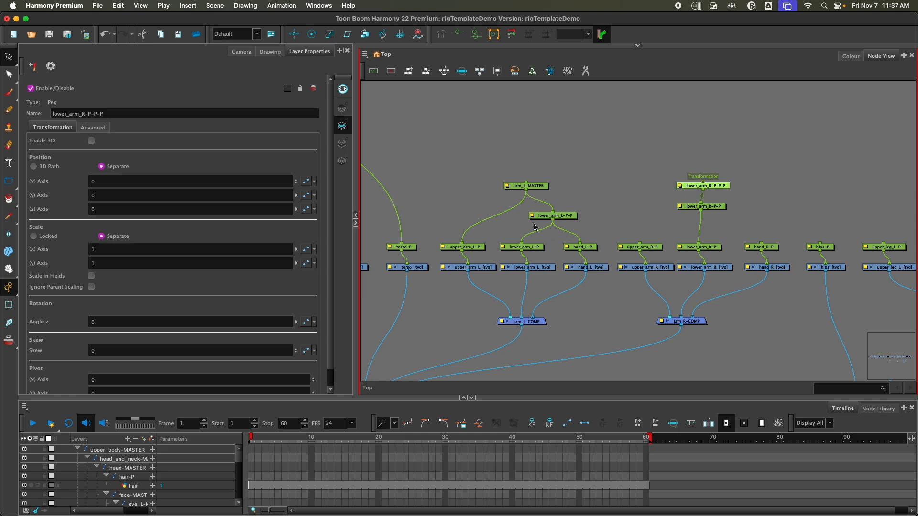
pyautogui.moveTo(701, 211); pyautogui.dragTo(761, 245)
pyautogui.moveTo(703, 190); pyautogui.dragTo(639, 243)
# Rename the topmost right-arm peg as arm_R-MASTER
pyautogui.tripleClick(149, 115)
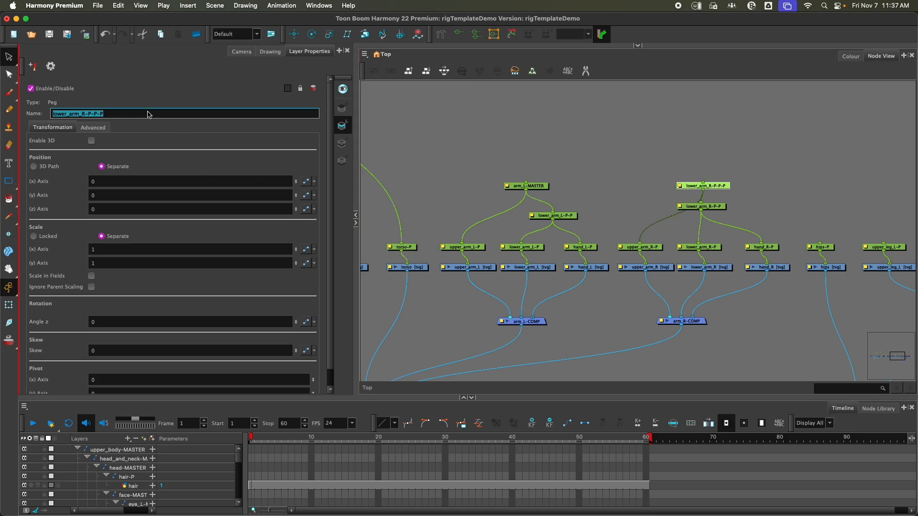
pyautogui.write('arm_R-MASTER')
pyautogui.click(634, 138)
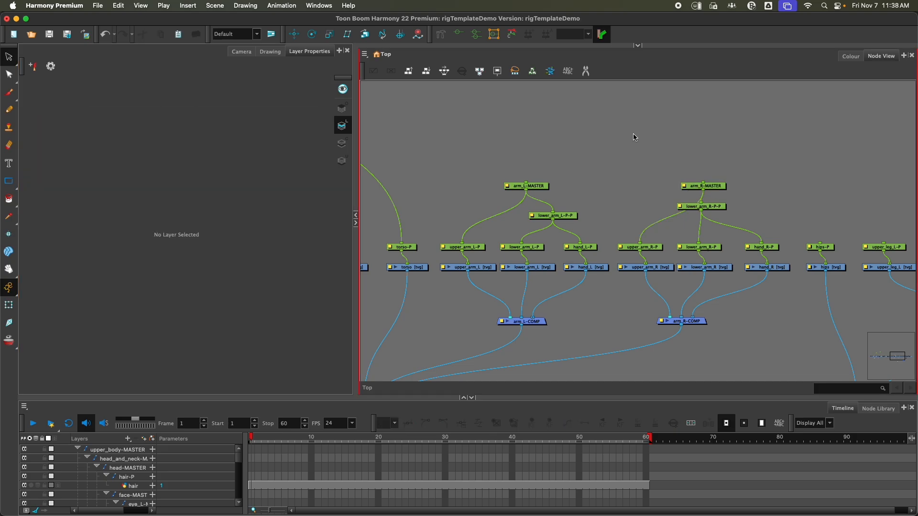
# Try connecting arm_L-MASTER and arm_R-MASTER directly to upper_body-MASTER, and detach both again
pyautogui.scroll(-5, 549, 168)
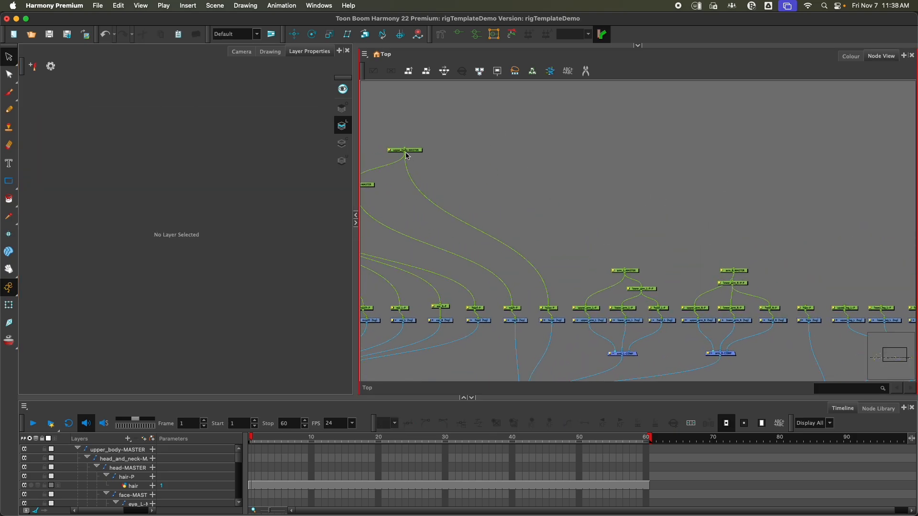
pyautogui.moveTo(405, 153); pyautogui.dragTo(624, 268)
pyautogui.moveTo(408, 157); pyautogui.dragTo(733, 268)
pyautogui.scroll(3, 667, 272)
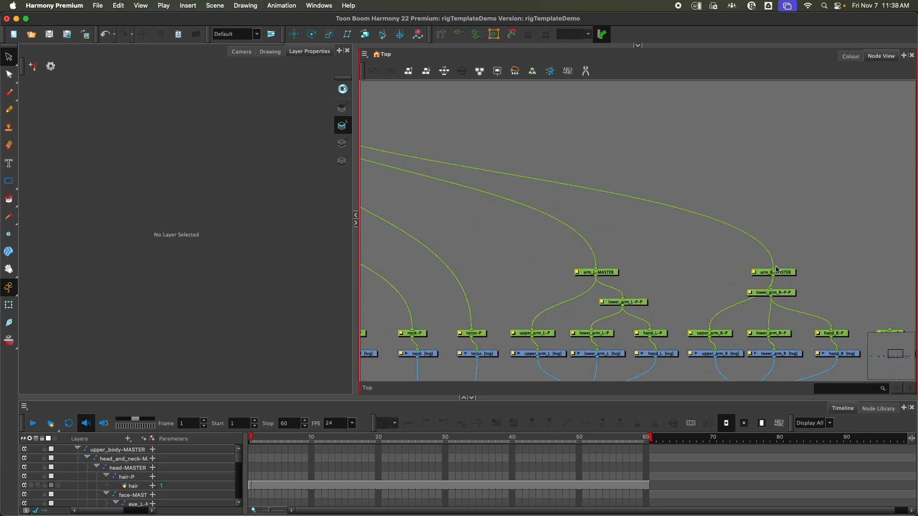
pyautogui.moveTo(774, 268); pyautogui.dragTo(750, 243)
pyautogui.moveTo(599, 269); pyautogui.dragTo(617, 265)
# Add a parent peg above arm_L-MASTER, shift it sideways between the two arm masters, and rename it arms-MASTER
pyautogui.click(616, 274)
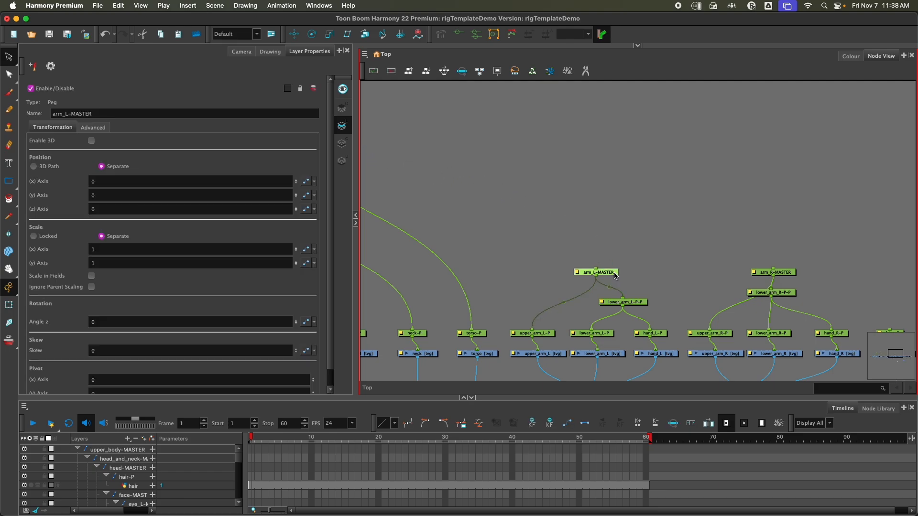
pyautogui.press('super+p')
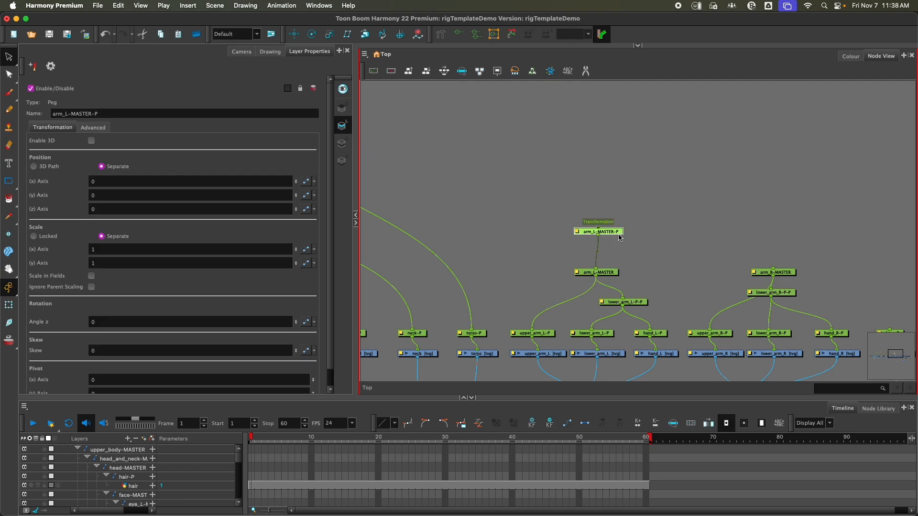
pyautogui.moveTo(599, 228); pyautogui.dragTo(686, 220)
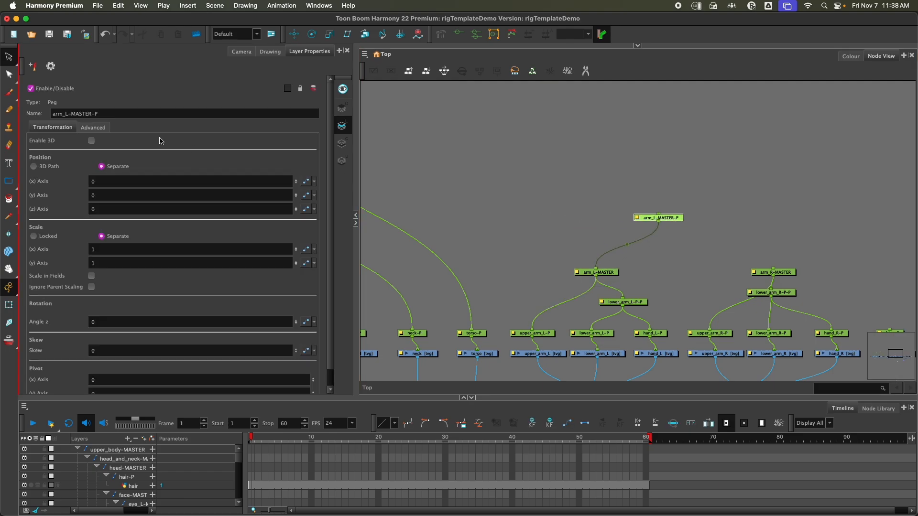
pyautogui.click(129, 114)
pyautogui.press('super+a')
pyautogui.write('a')
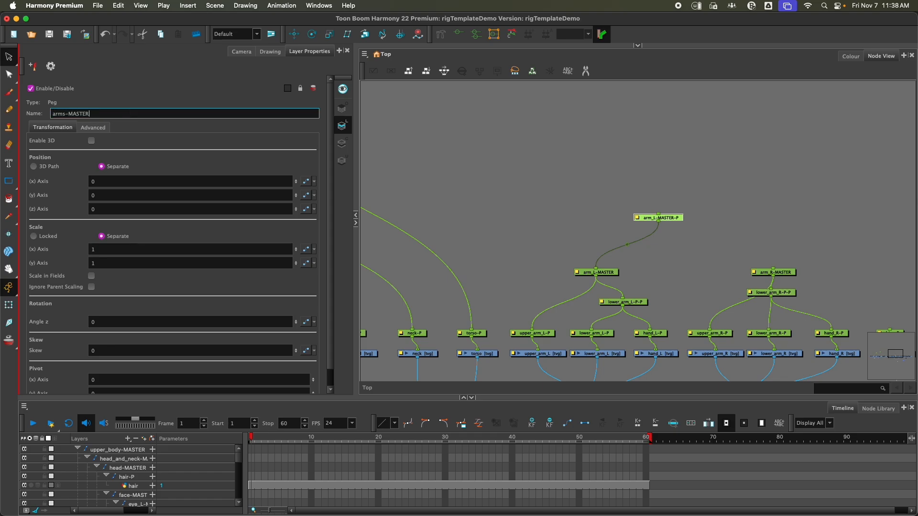
pyautogui.click(712, 262)
# Connect arm_R-MASTER to arms-MASTER, and connect arms-MASTER to upper_body-MASTER
pyautogui.moveTo(658, 222); pyautogui.dragTo(774, 268)
pyautogui.scroll(-3, 572, 194)
pyautogui.moveTo(586, 193); pyautogui.dragTo(436, 196)
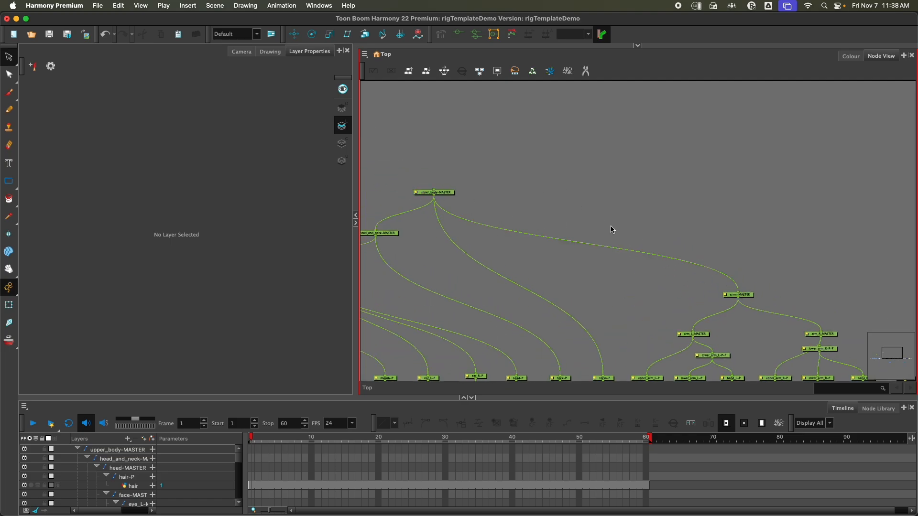
pyautogui.moveTo(701, 282); pyautogui.dragTo(405, 186)
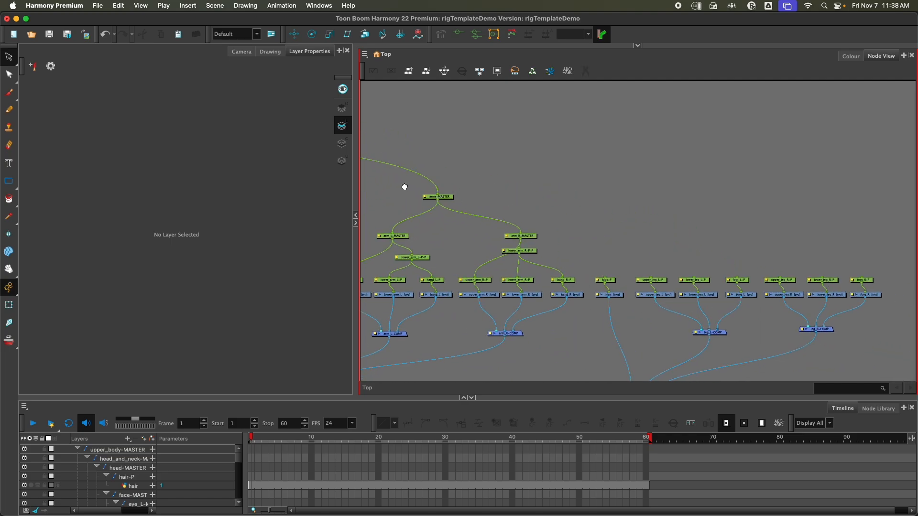
pyautogui.moveTo(706, 233); pyautogui.dragTo(801, 335)
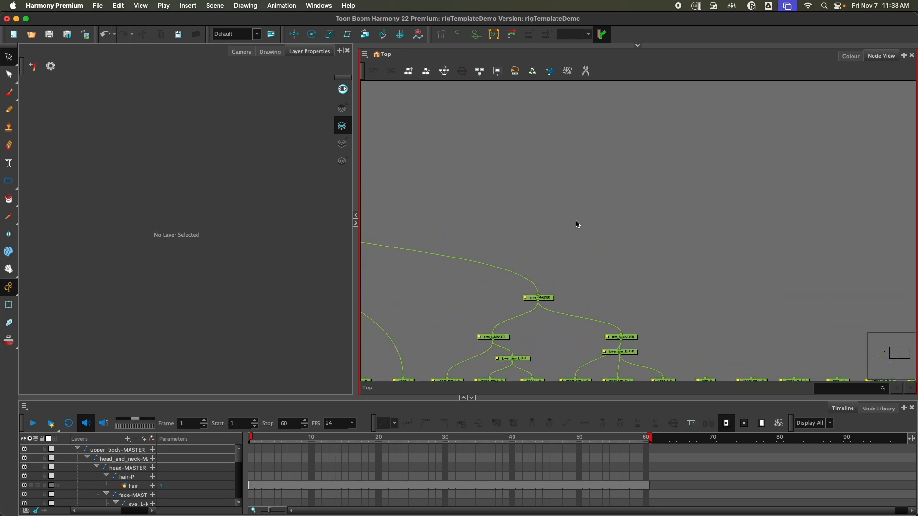
# Add a parent peg above upper_body-MASTER, shift it up and sideways, and rename it character_name-MASTER
pyautogui.moveTo(576, 221); pyautogui.dragTo(769, 290)
pyautogui.moveTo(446, 266); pyautogui.dragTo(498, 265)
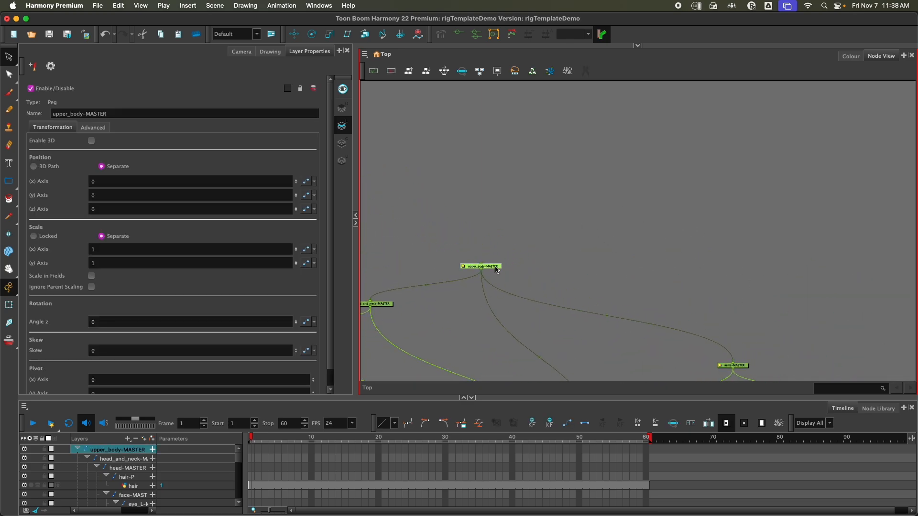
pyautogui.press('super+p')
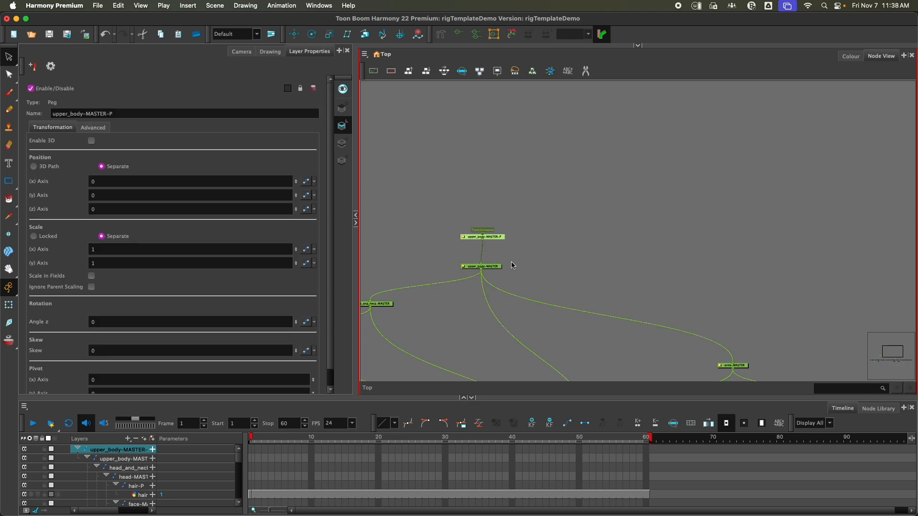
pyautogui.moveTo(494, 238); pyautogui.dragTo(629, 206)
pyautogui.tripleClick(169, 111)
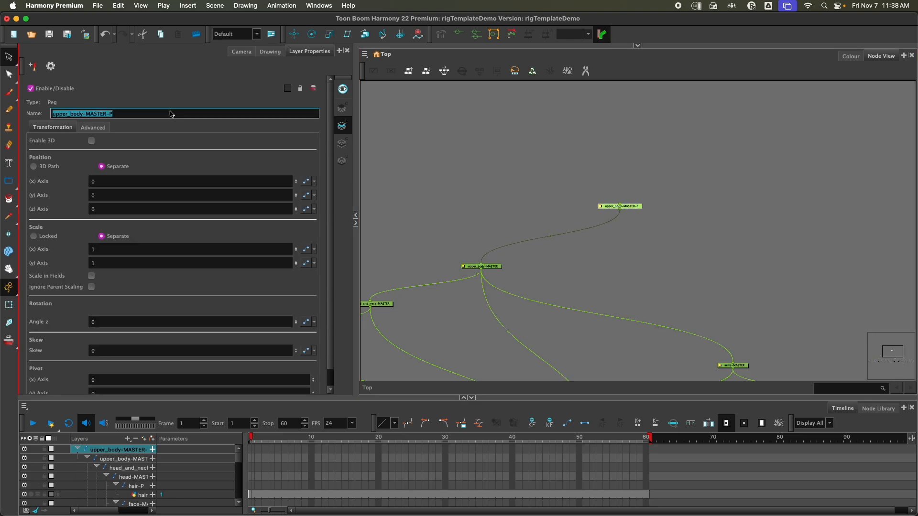
pyautogui.write('charact')
pyautogui.click(746, 207)
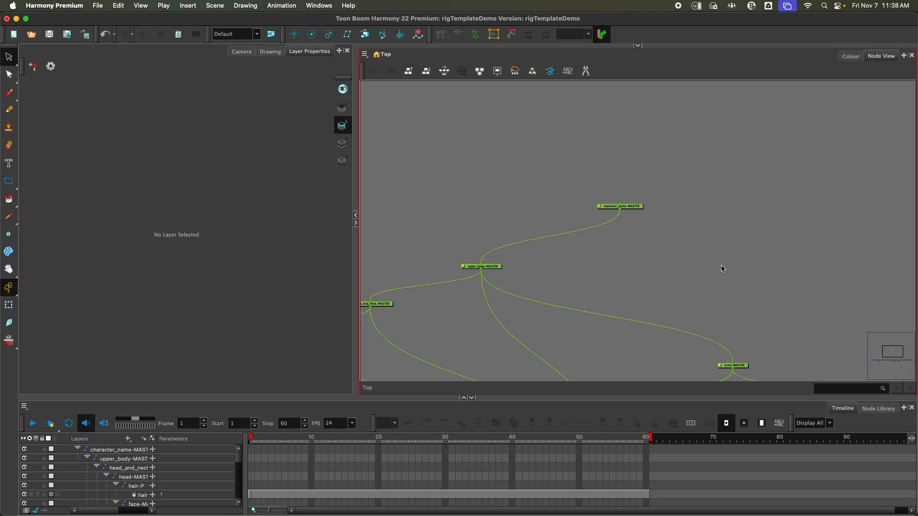
# Create a separate peg level with upper_body-MASTER, above the arm pegs, and name it lower_body-MASTER
pyautogui.moveTo(706, 263); pyautogui.dragTo(626, 226)
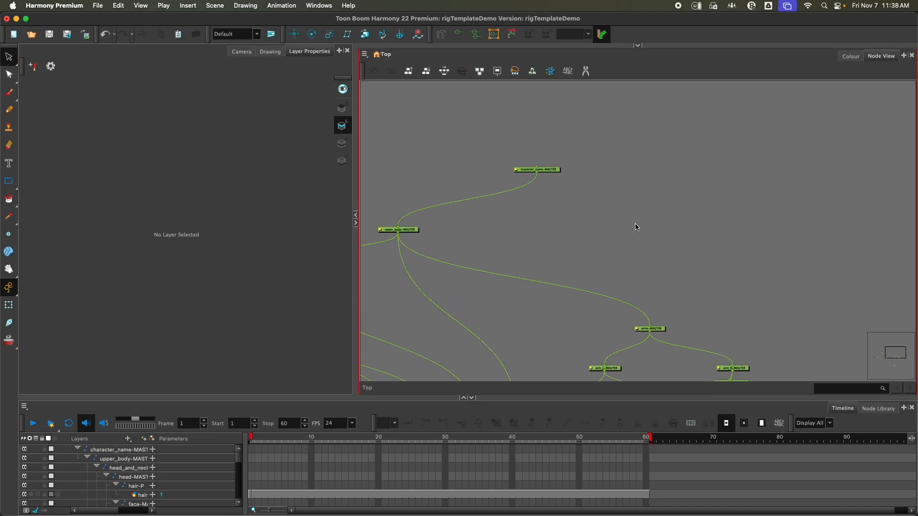
pyautogui.press('super+p')
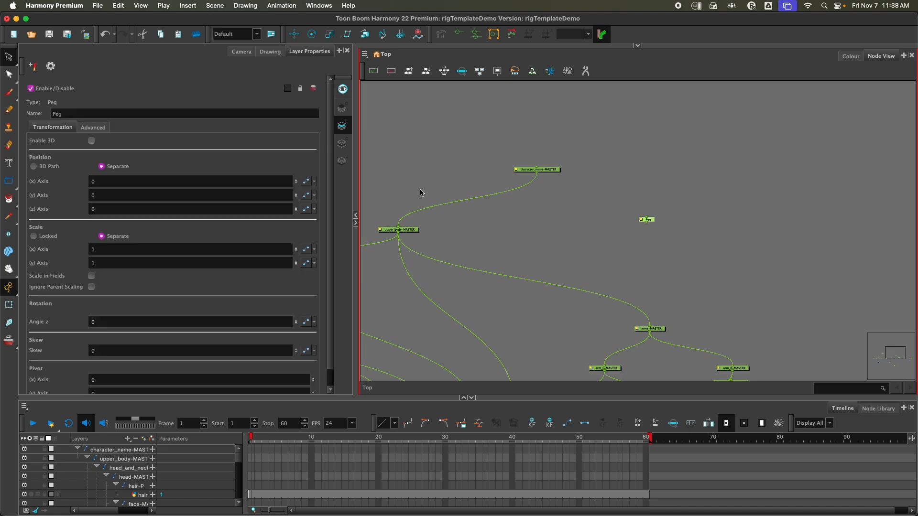
pyautogui.click(212, 117)
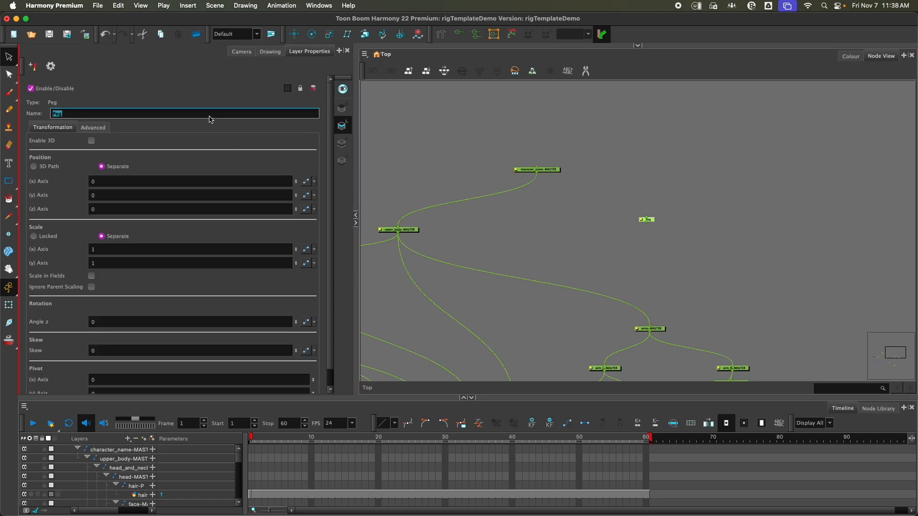
pyautogui.write('lower_body-MASTER')
pyautogui.click(616, 203)
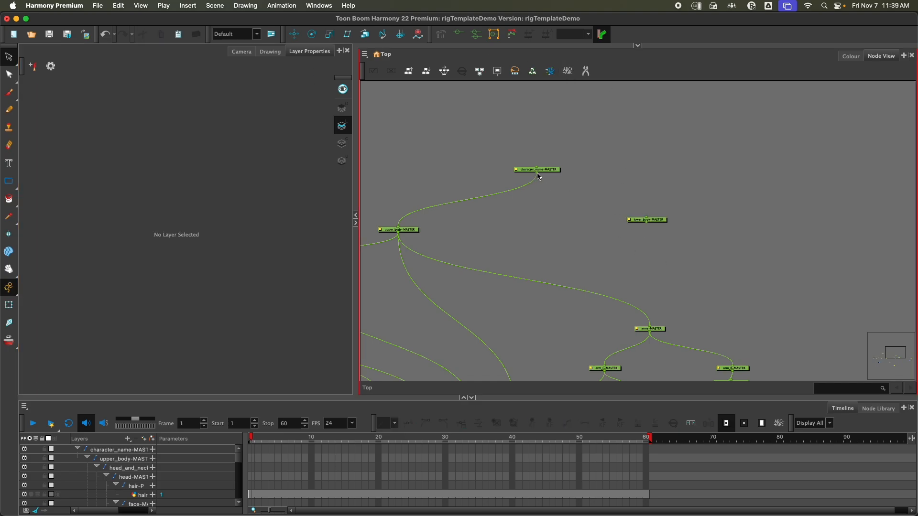
# Connect lower_body-MASTER to character_name-MASTER, and connect hips-P to lower_body-MASTER
pyautogui.moveTo(538, 177); pyautogui.dragTo(646, 219)
pyautogui.moveTo(723, 277); pyautogui.dragTo(542, 191)
pyautogui.moveTo(472, 134); pyautogui.dragTo(637, 323)
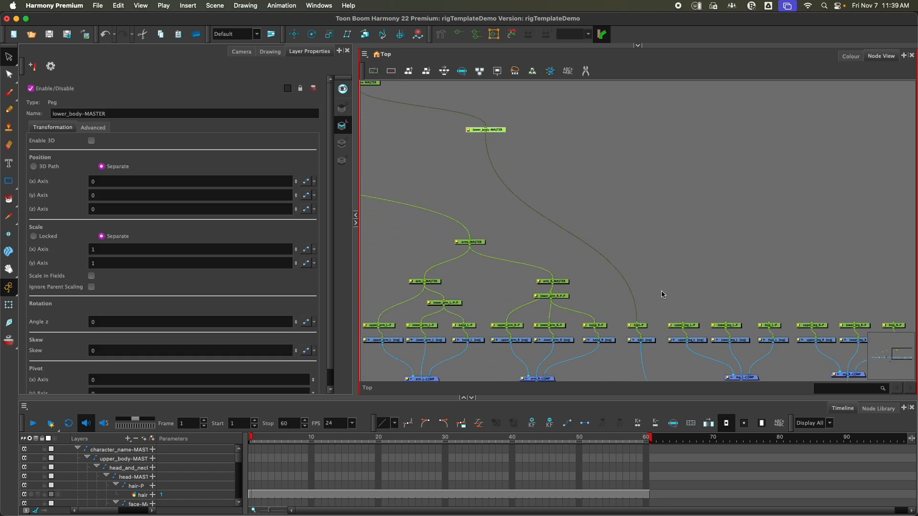
pyautogui.click(676, 259)
# Add two parent pegs above lower_leg_L-P, connecting foot_L-P to the lower one and upper_leg_L-P to the upper one, and offset the lower peg sideways
pyautogui.scroll(-3, 512, 255)
pyautogui.moveTo(550, 239); pyautogui.dragTo(812, 205)
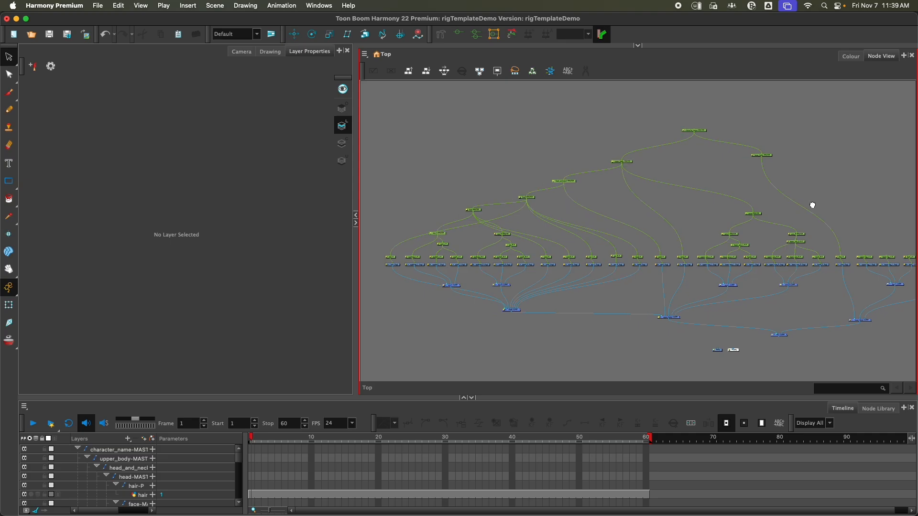
pyautogui.scroll(6, 627, 257)
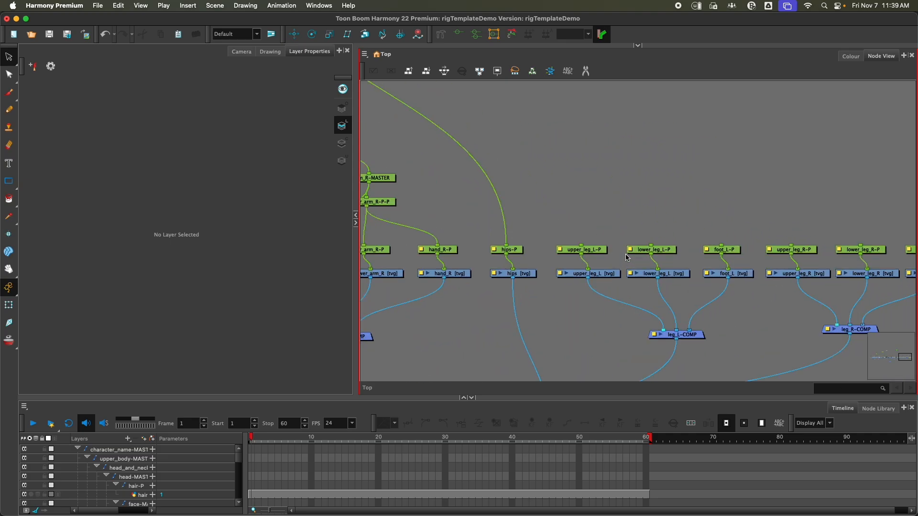
pyautogui.moveTo(621, 250); pyautogui.dragTo(561, 228)
pyautogui.click(594, 233)
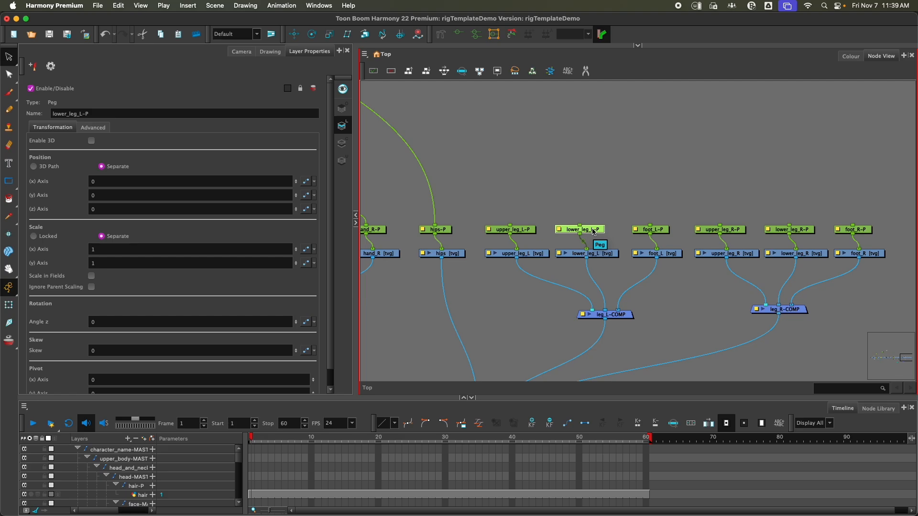
pyautogui.press('super+p')
pyautogui.press('super+p')
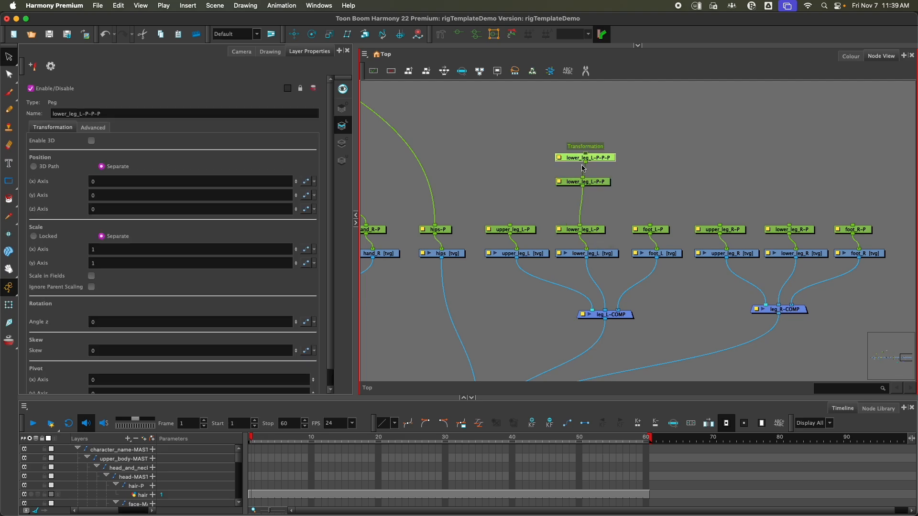
pyautogui.moveTo(582, 187); pyautogui.dragTo(650, 226)
pyautogui.moveTo(583, 186); pyautogui.dragTo(510, 225)
pyautogui.moveTo(603, 184); pyautogui.dragTo(642, 188)
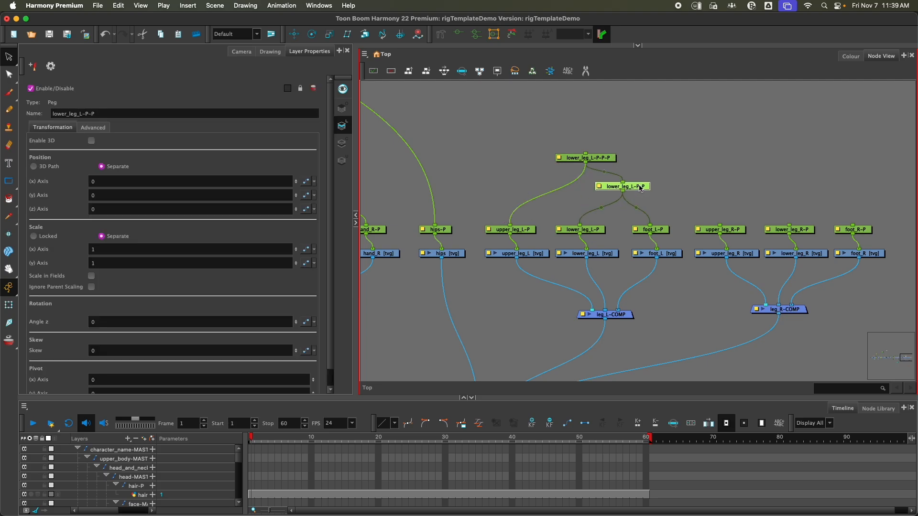
# Rename the topmost left-leg peg as leg_L-MASTER
pyautogui.click(593, 157)
pyautogui.moveTo(115, 114); pyautogui.dragTo(32, 107)
pyautogui.press('BackSpace')
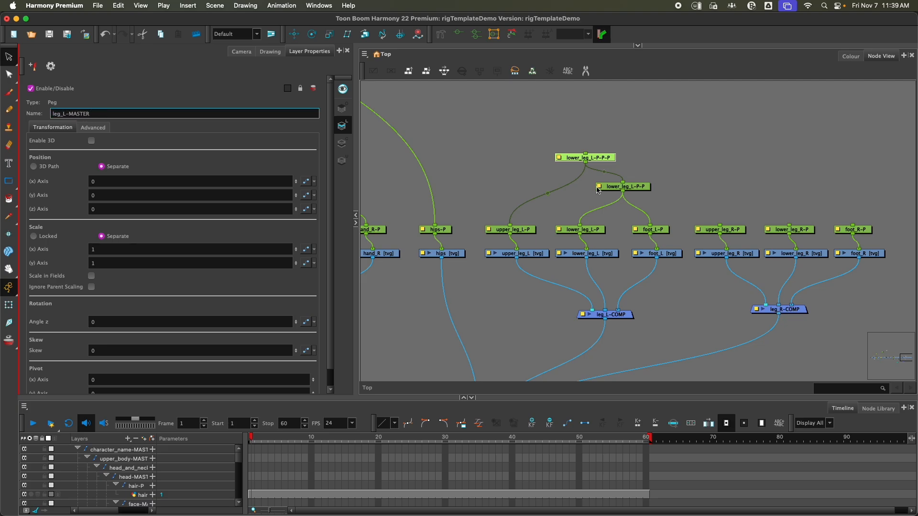
pyautogui.click(709, 190)
# Add two parent pegs above lower_leg_R-P, connecting foot_R-P to the lower one and upper_leg_R-P to the upper one, and offset the lower peg sideways
pyautogui.moveTo(740, 192); pyautogui.dragTo(668, 194)
pyautogui.click(712, 236)
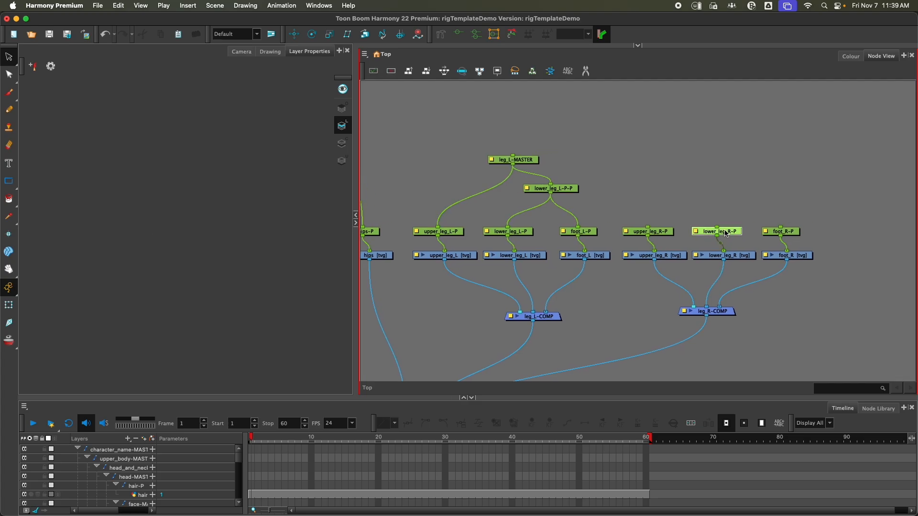
pyautogui.press('super+p')
pyautogui.press('super+p')
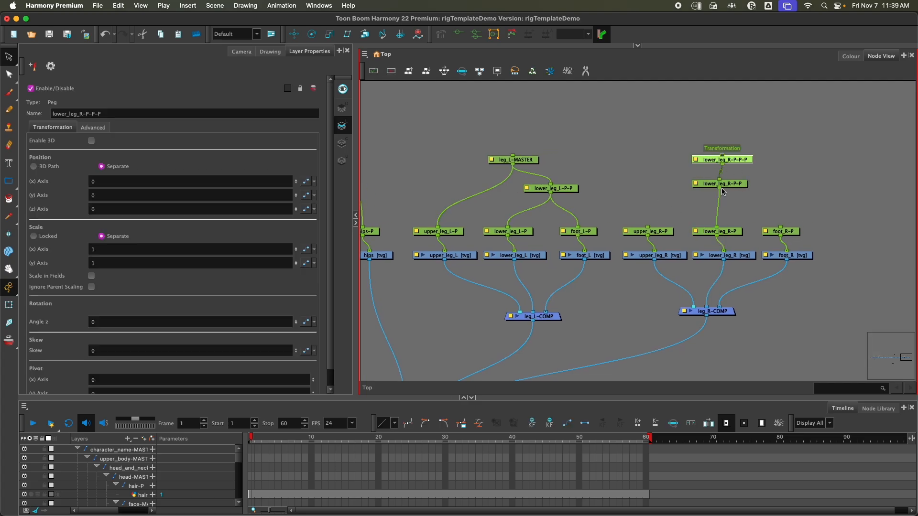
pyautogui.moveTo(723, 192); pyautogui.dragTo(780, 228)
pyautogui.moveTo(723, 163); pyautogui.dragTo(647, 227)
pyautogui.moveTo(735, 184); pyautogui.dragTo(761, 188)
# Rename the topmost right-leg peg as leg_R-MASTER
pyautogui.click(729, 160)
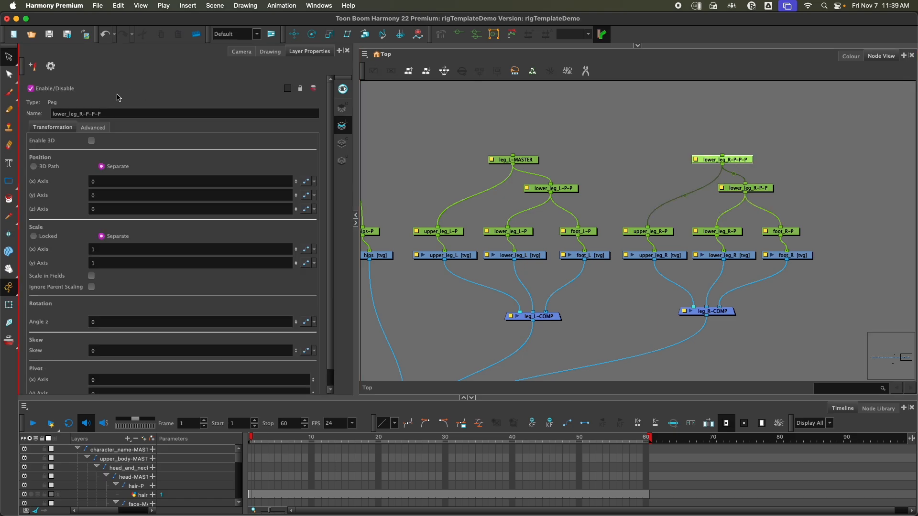
pyautogui.doubleClick(119, 113)
pyautogui.write('leg_R-')
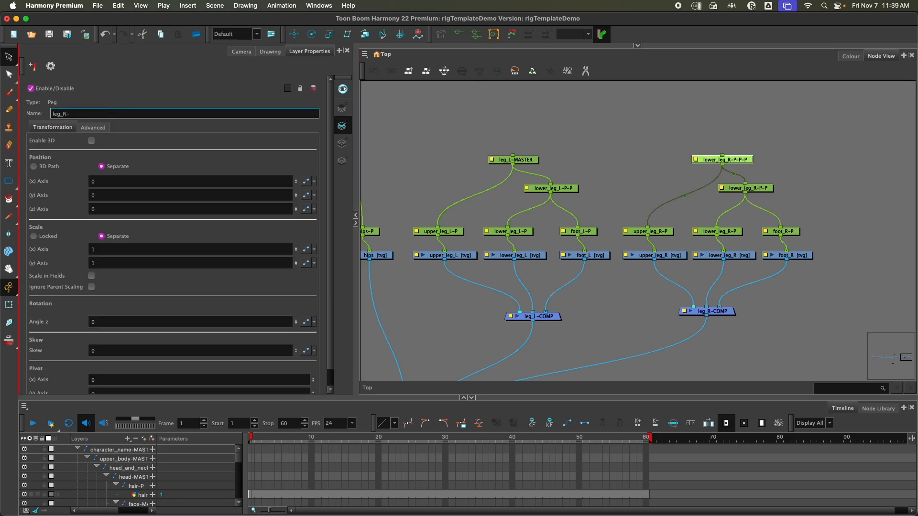
pyautogui.write('MASTER')
pyautogui.press('Return')
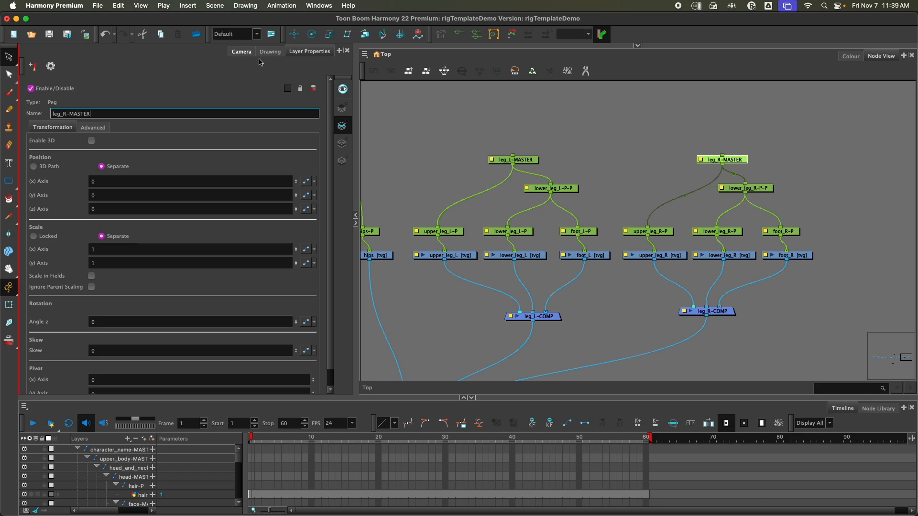
# Create a new peg, place it above and between the two leg masters, and name it legs-MASTER
pyautogui.click(654, 139)
pyautogui.press('super+p')
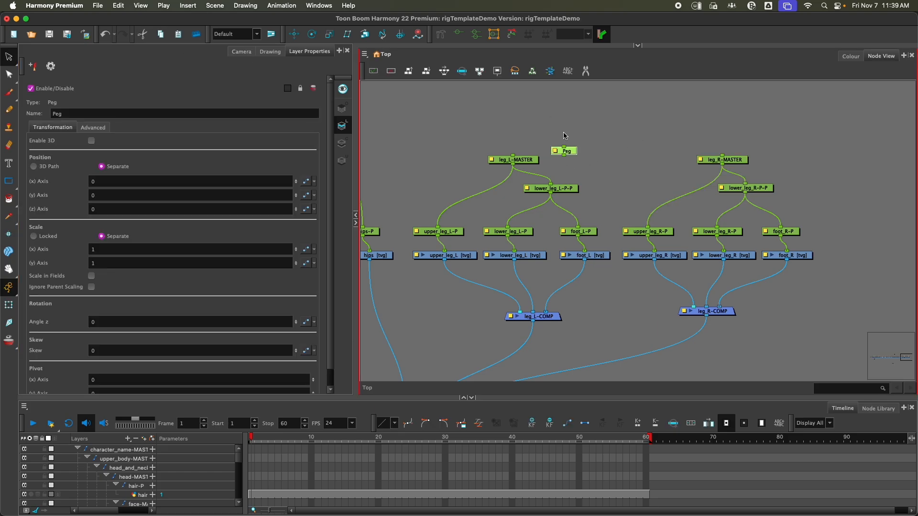
pyautogui.moveTo(569, 153); pyautogui.dragTo(633, 124)
pyautogui.click(174, 115)
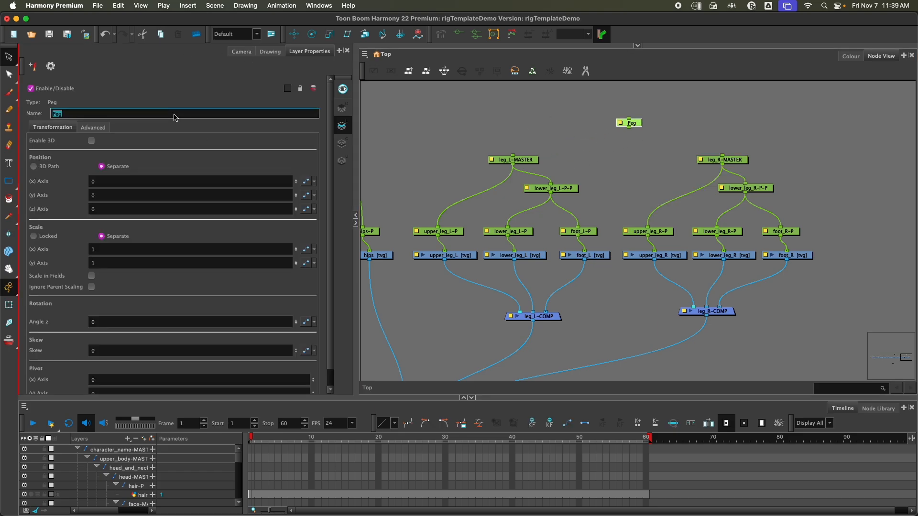
pyautogui.write('legs-MASTER')
pyautogui.click(513, 103)
# Connect leg_L-MASTER and leg_R-MASTER to legs-MASTER, and connect legs-MASTER to lower_body-MASTER
pyautogui.moveTo(629, 127); pyautogui.dragTo(637, 265)
pyautogui.scroll(-3, 475, 148)
pyautogui.moveTo(734, 254); pyautogui.dragTo(419, 132)
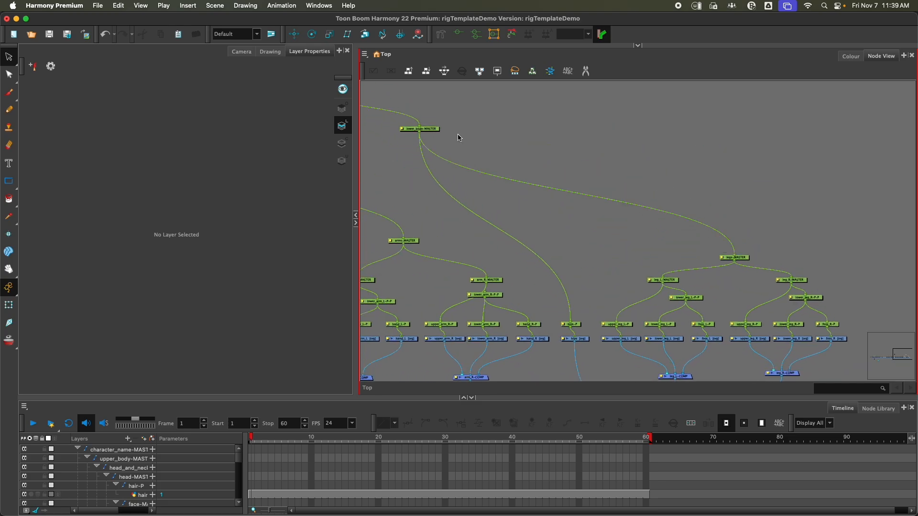
pyautogui.scroll(-5, 567, 223)
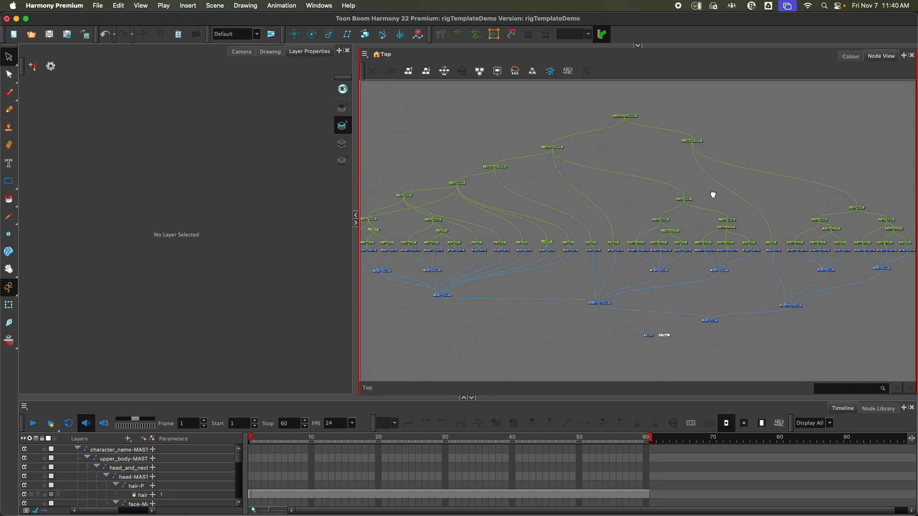
pyautogui.scroll(-2, 714, 198)
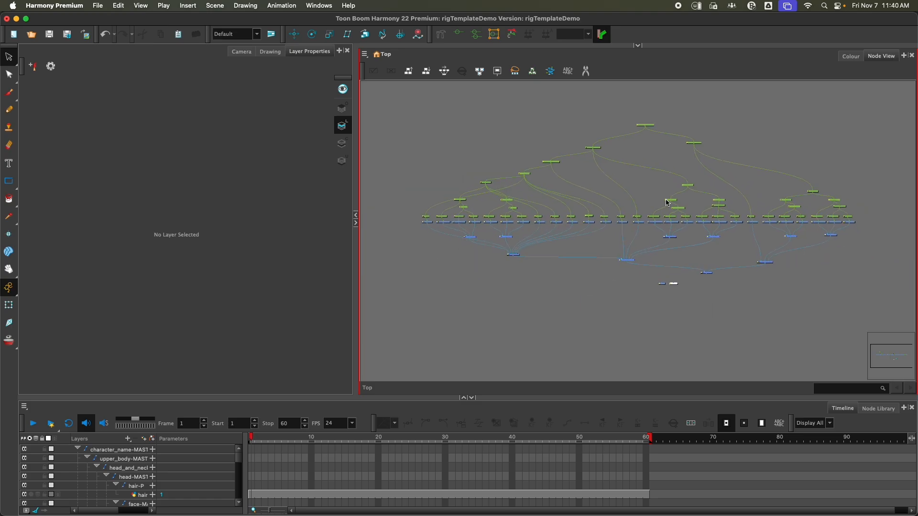
pyautogui.moveTo(666, 200); pyautogui.dragTo(655, 204)
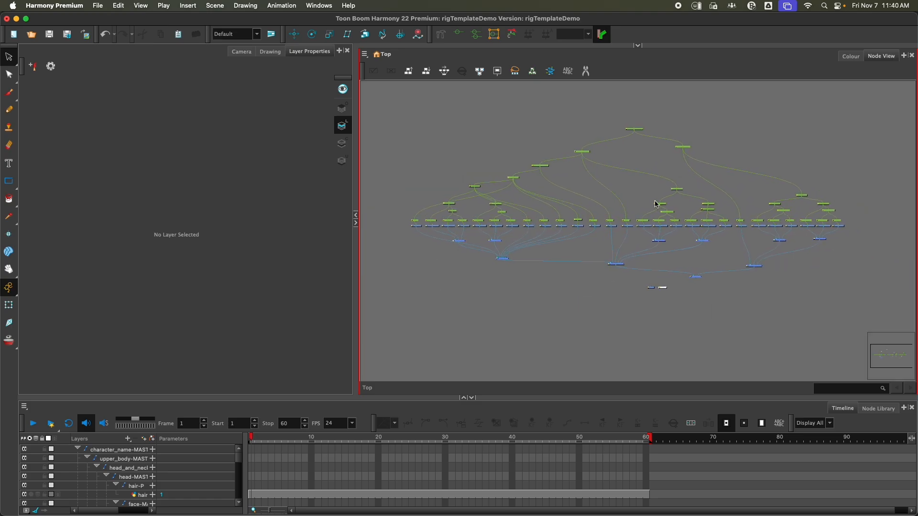